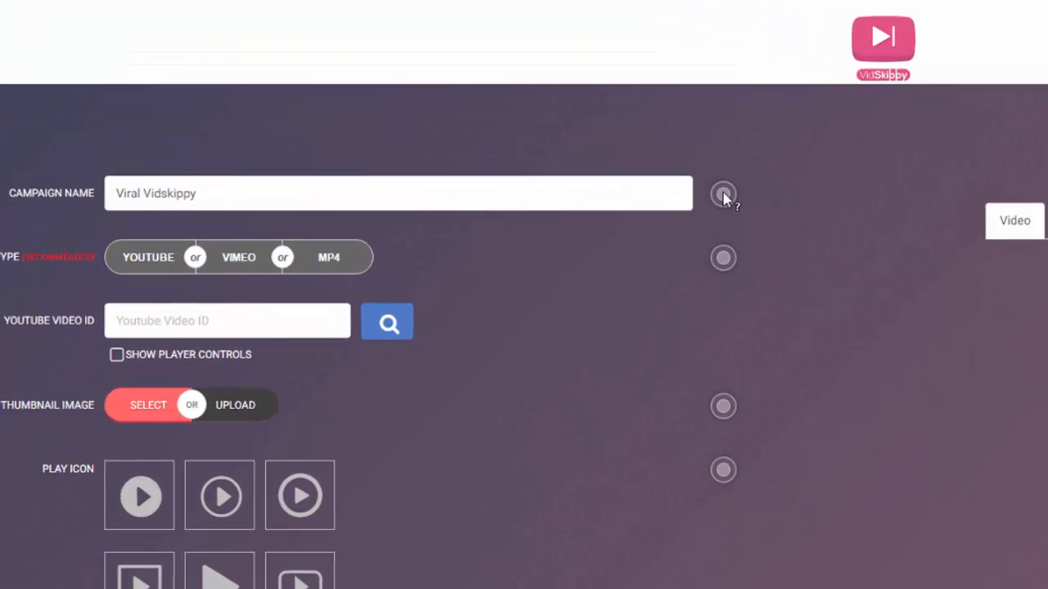
# - Read the help notes for the campaign name, video type, thumbnail image and play icon settings
pyautogui.click(724, 195)
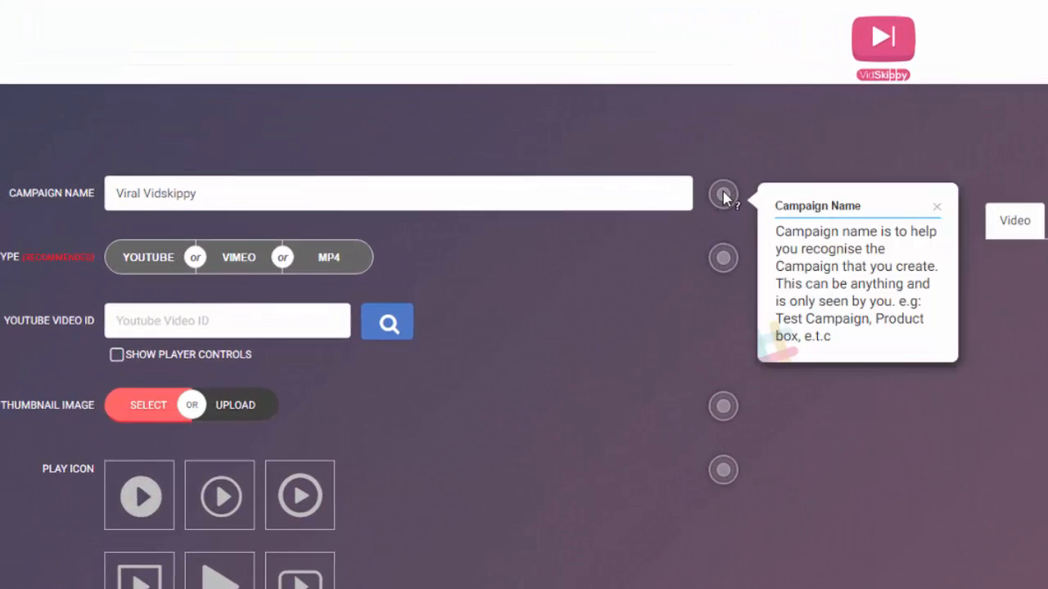
pyautogui.click(723, 258)
pyautogui.click(721, 407)
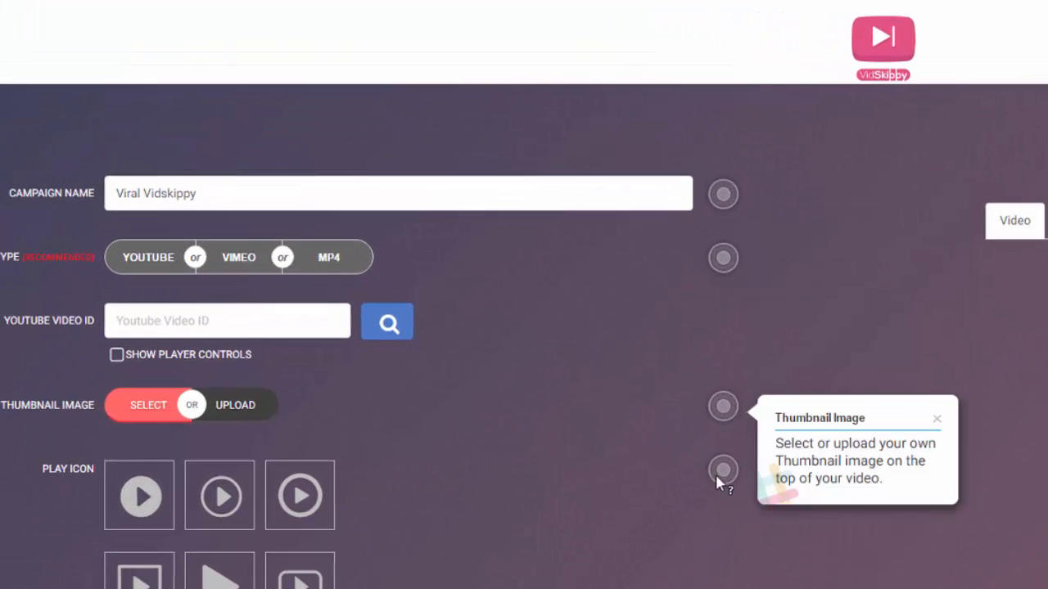
pyautogui.click(721, 470)
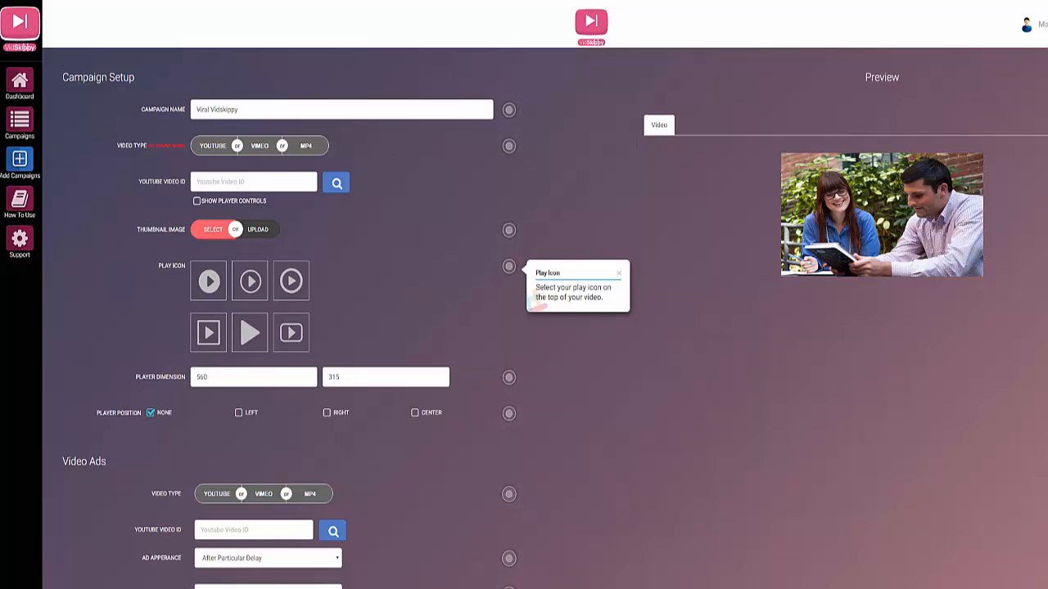
# - Review the YouTube, Vimeo and MP4 source options in the campaign setup and choose YouTube as the video type
pyautogui.scroll(-1, 429, 125)
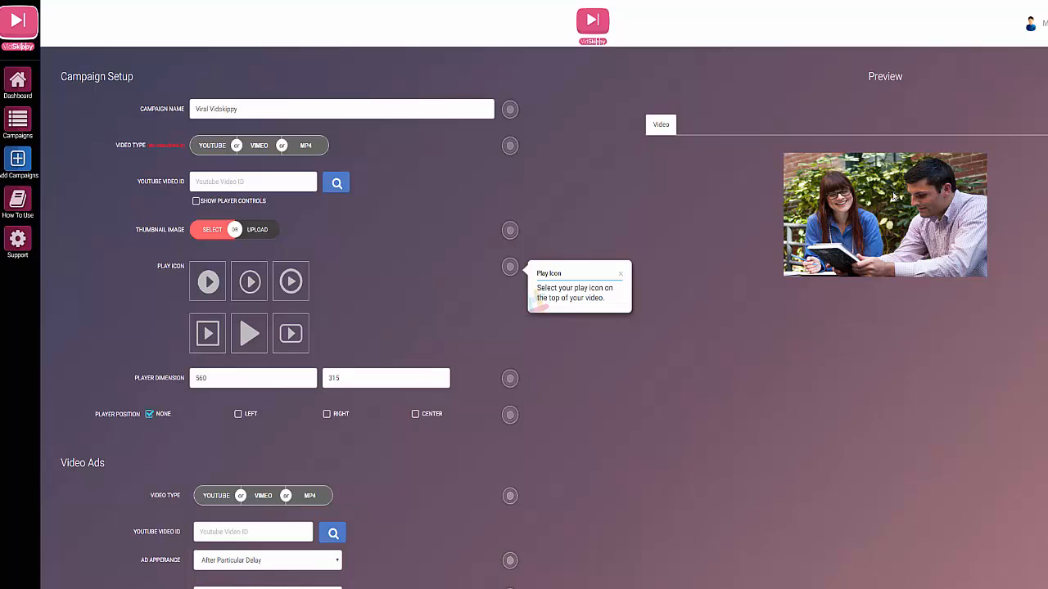
pyautogui.click(205, 147)
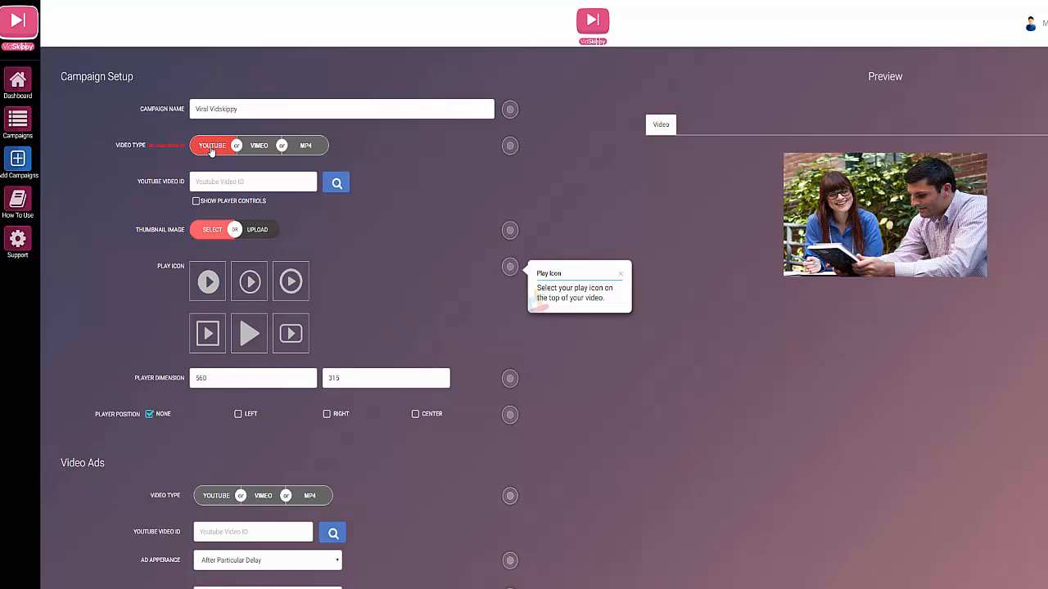
pyautogui.click(258, 147)
pyautogui.click(304, 148)
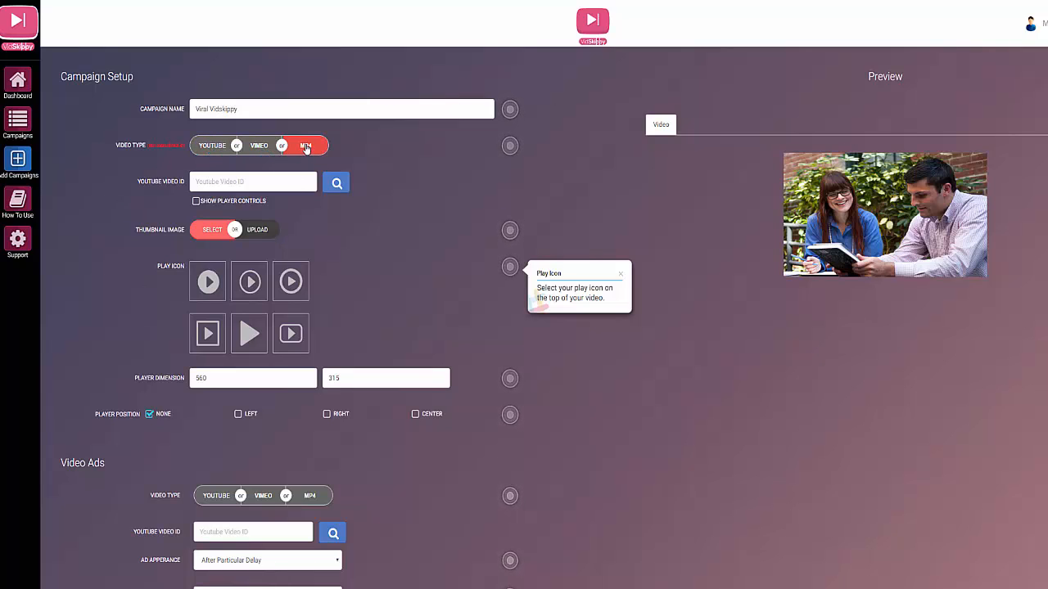
pyautogui.click(214, 145)
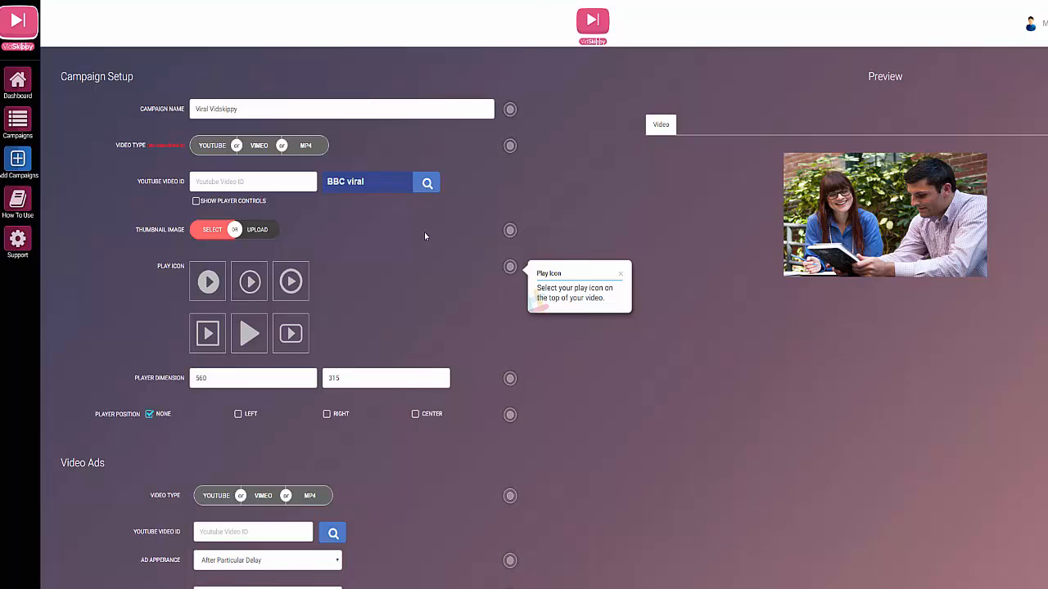
# - Search YouTube for "BBC viral" and use "Children interrupt BBC News interview - BBC News" as the campaign video
pyautogui.click(426, 182)
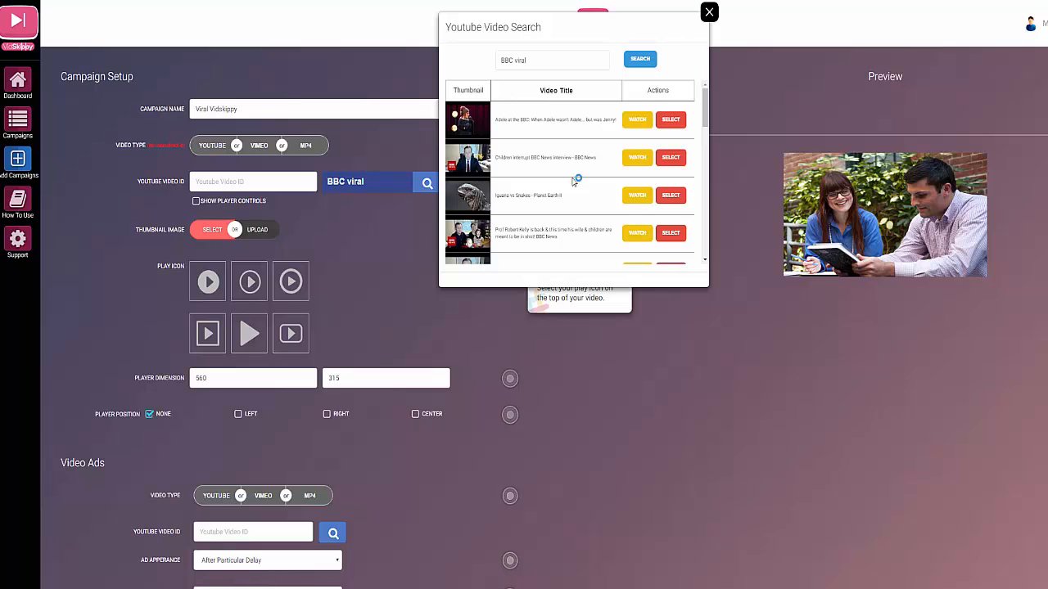
pyautogui.click(637, 157)
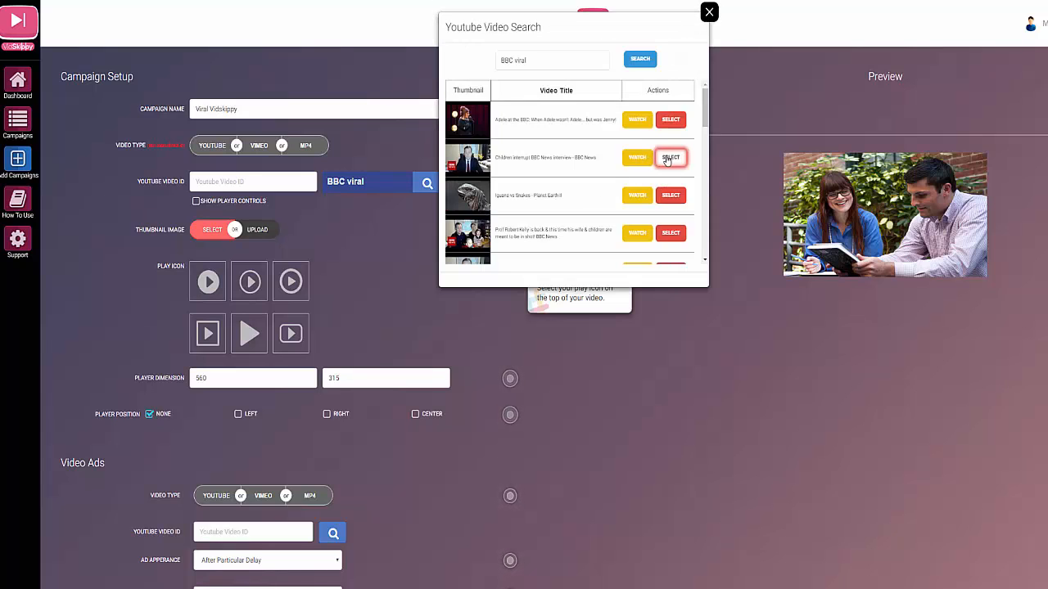
pyautogui.click(670, 157)
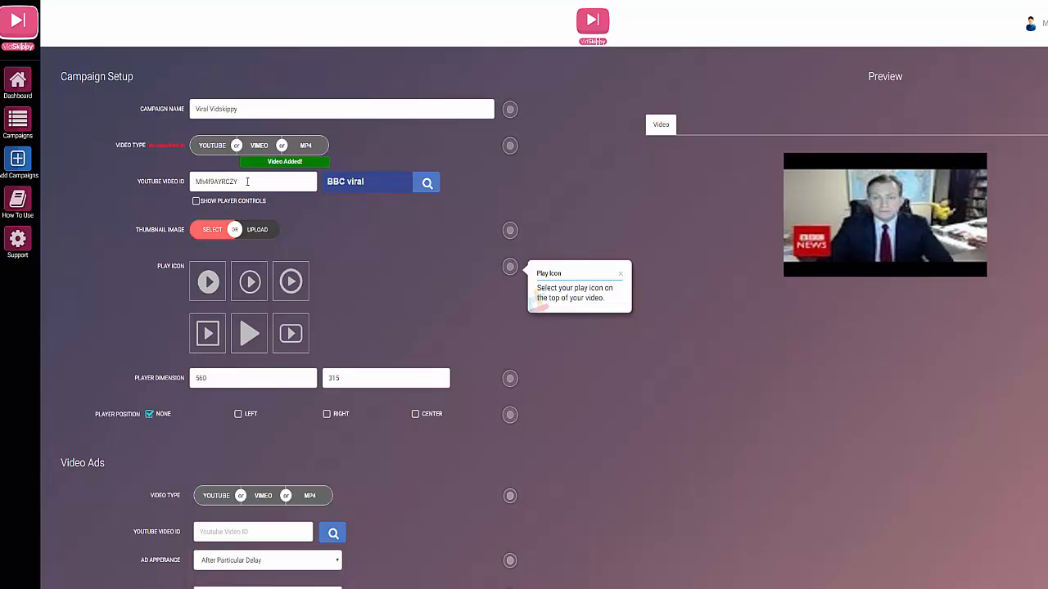
pyautogui.moveTo(246, 182); pyautogui.dragTo(195, 182)
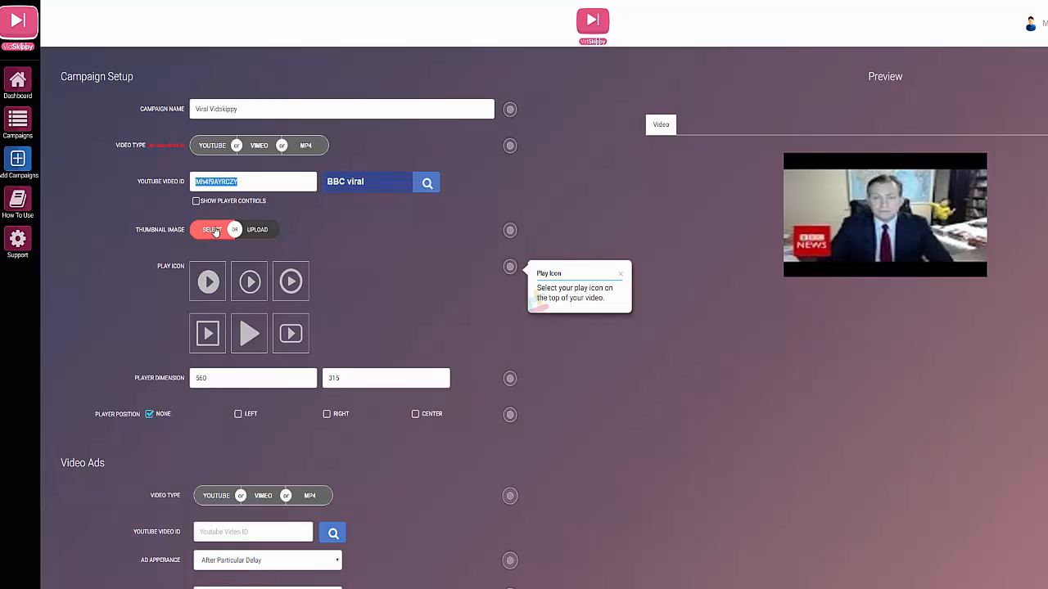
# - Browse the thumbnail image library, load more images, and look at the image search option
pyautogui.click(212, 229)
pyautogui.moveTo(717, 87)
pyautogui.mouseDown()
pyautogui.moveTo(718, 156)
pyautogui.moveTo(723, 70)
pyautogui.mouseUp()
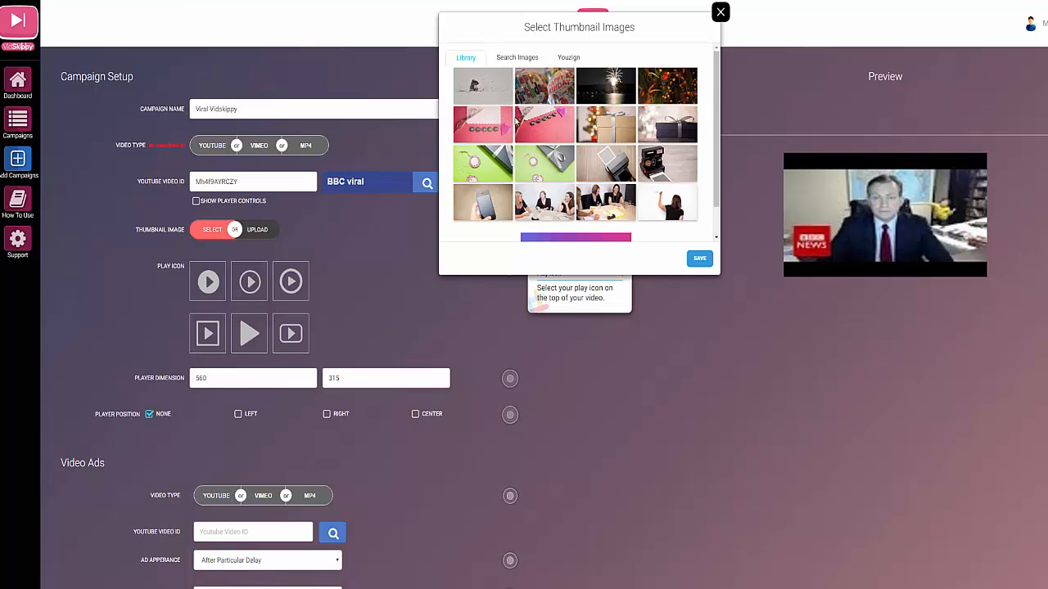
pyautogui.scroll(-1, 518, 121)
pyautogui.click(564, 213)
pyautogui.scroll(-5, 655, 176)
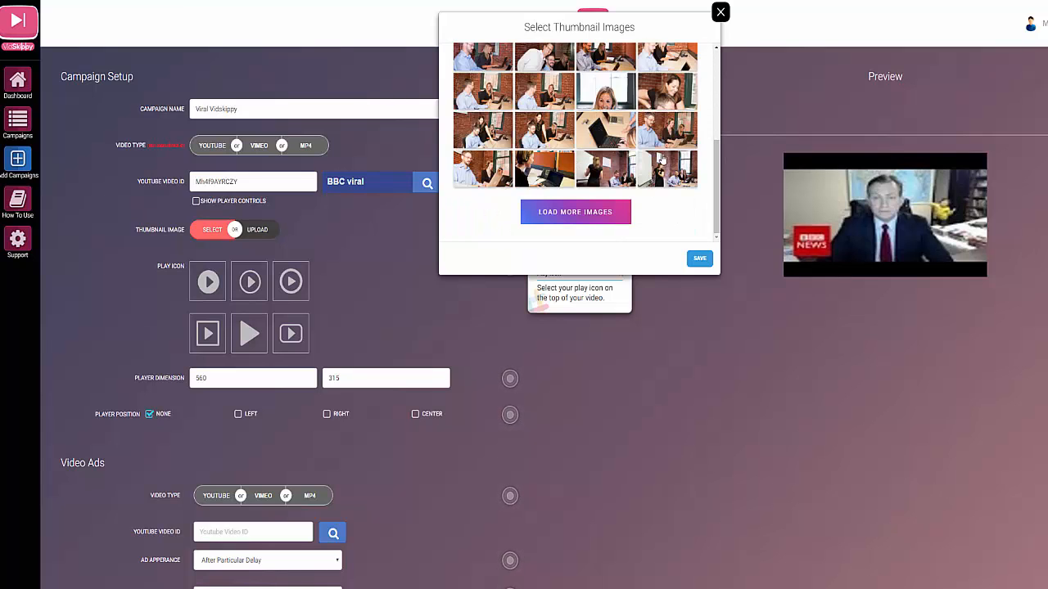
pyautogui.click(587, 212)
pyautogui.scroll(-2, 665, 170)
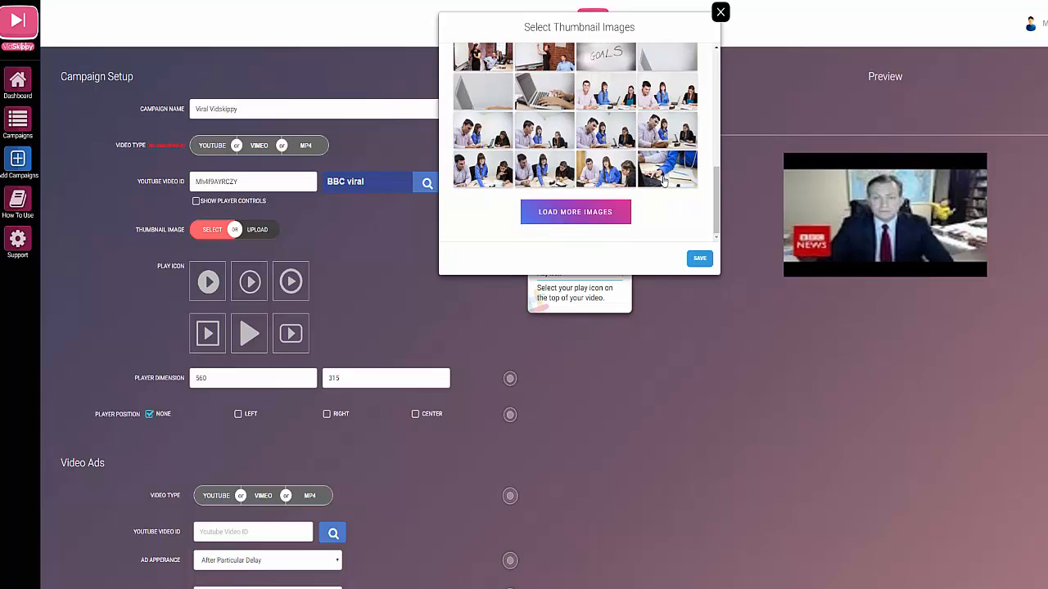
pyautogui.scroll(3, 650, 211)
pyautogui.scroll(3, 650, 211)
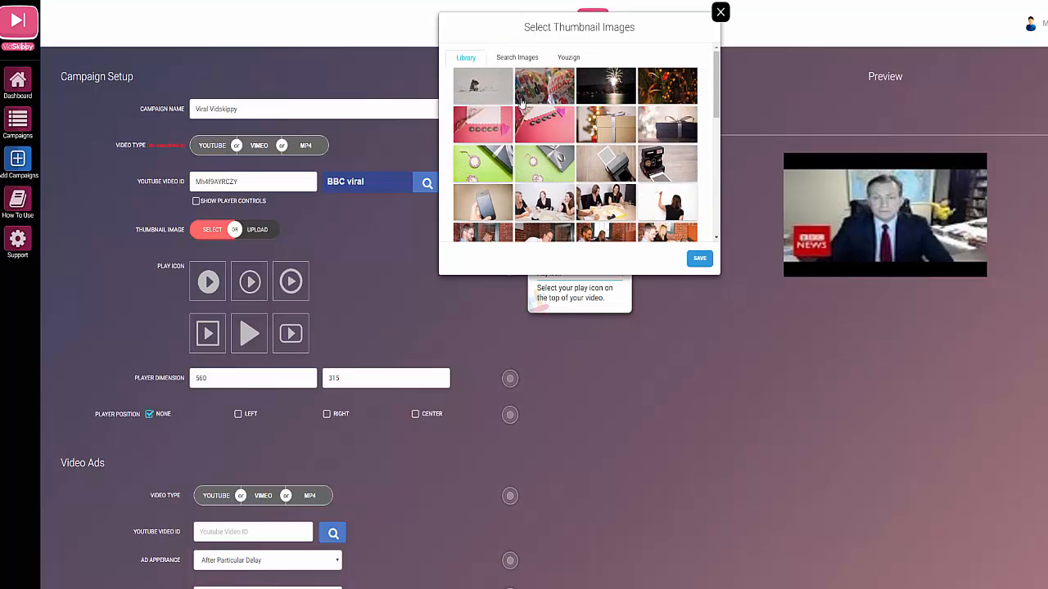
pyautogui.click(507, 60)
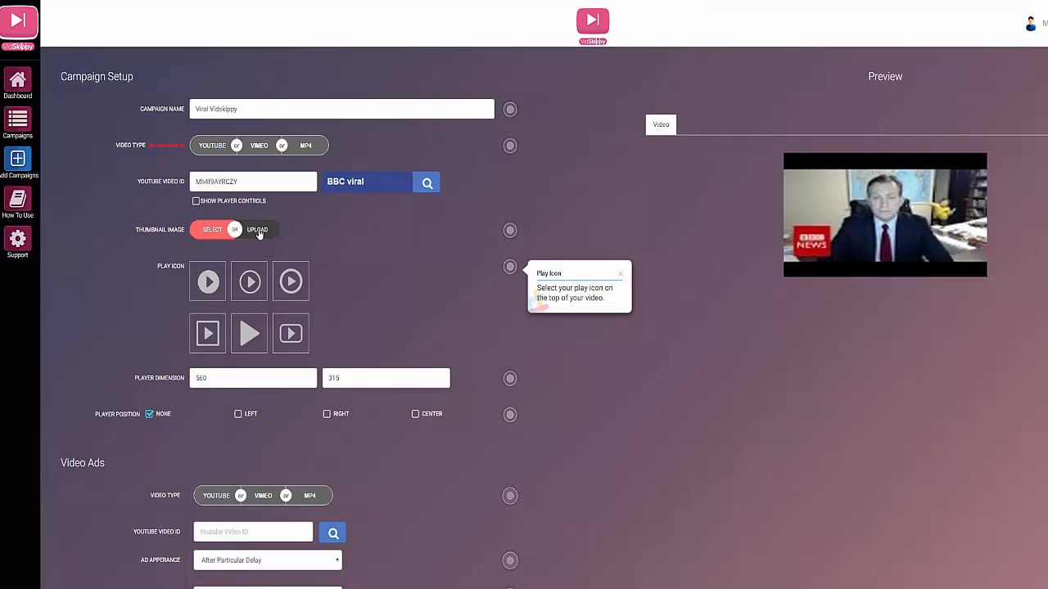
# - Upload Demo2.jpg as the campaign video's thumbnail image
pyautogui.click(259, 231)
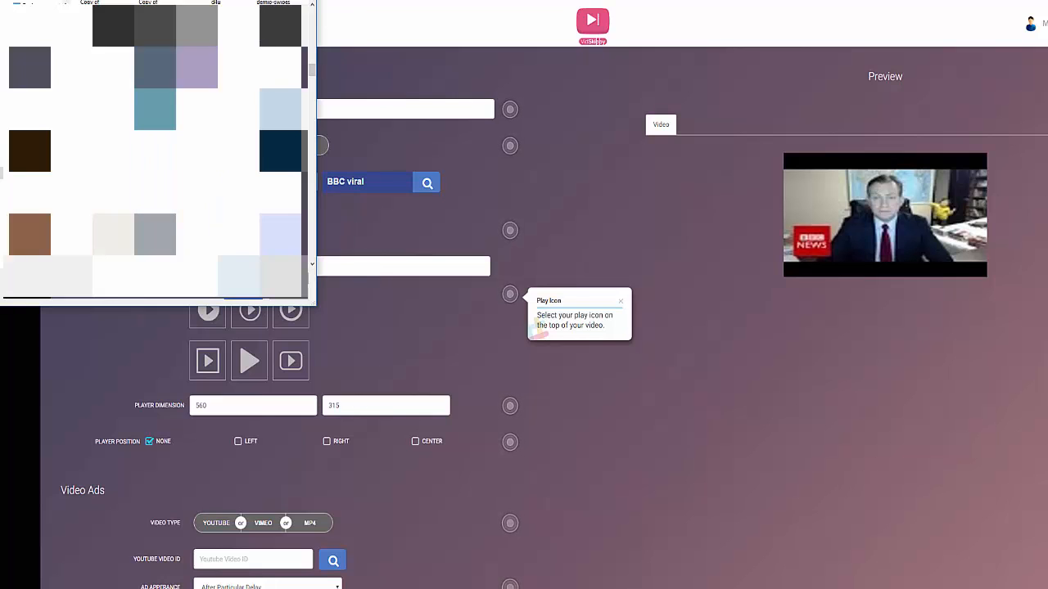
pyautogui.click(243, 288)
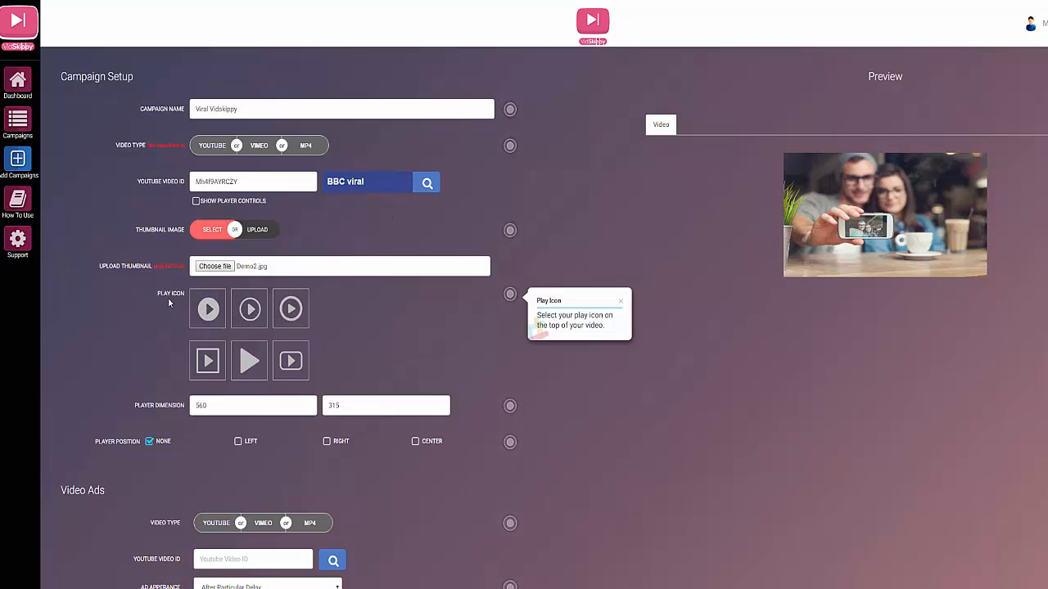
# - Set the play icon to the orange version of the rounded-rectangle play button and save it
pyautogui.click(247, 316)
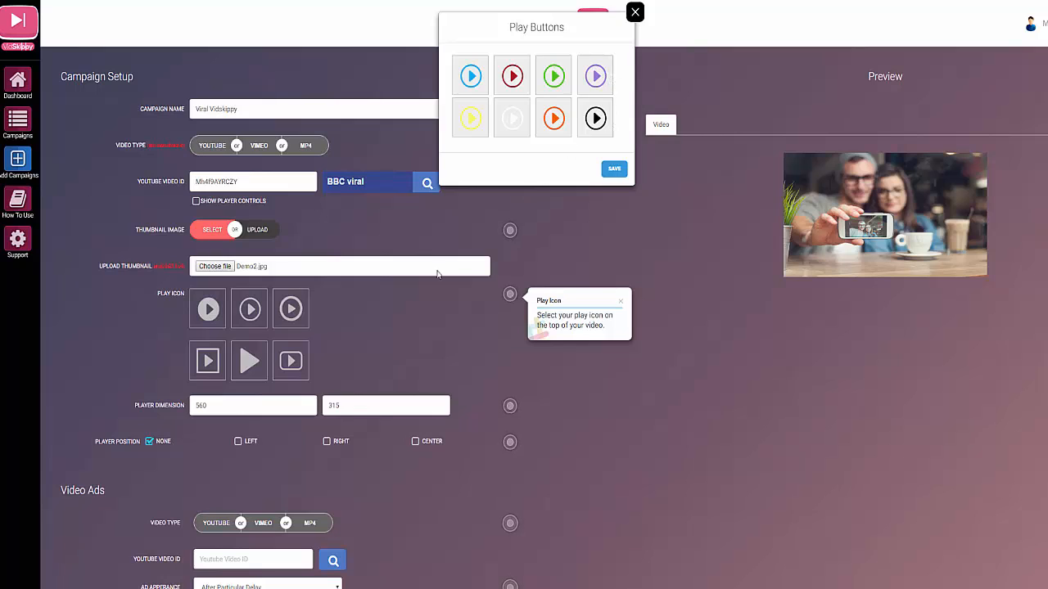
pyautogui.click(291, 361)
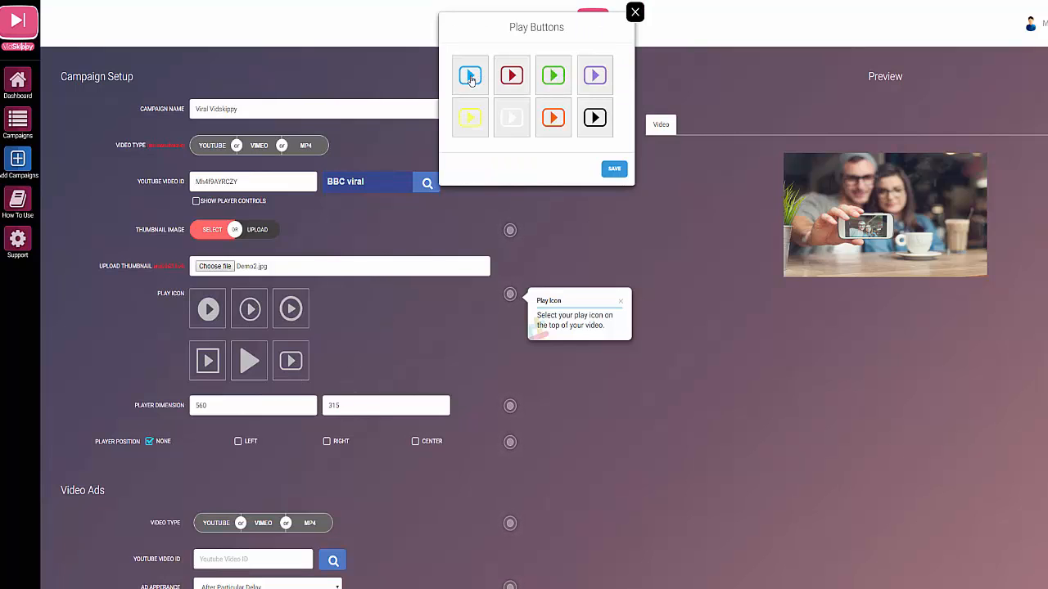
pyautogui.click(471, 76)
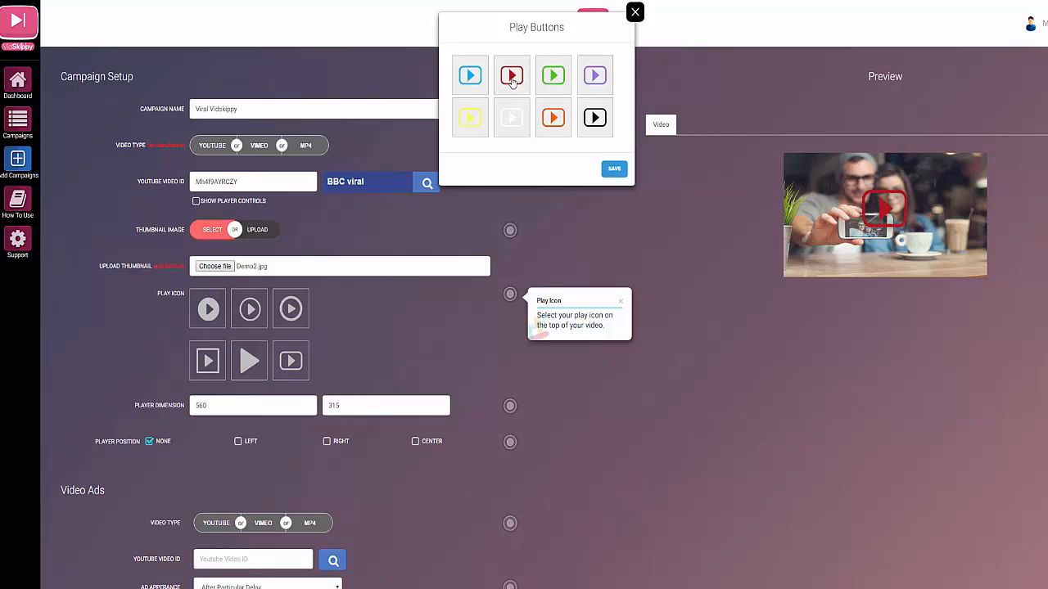
pyautogui.click(553, 119)
pyautogui.click(612, 168)
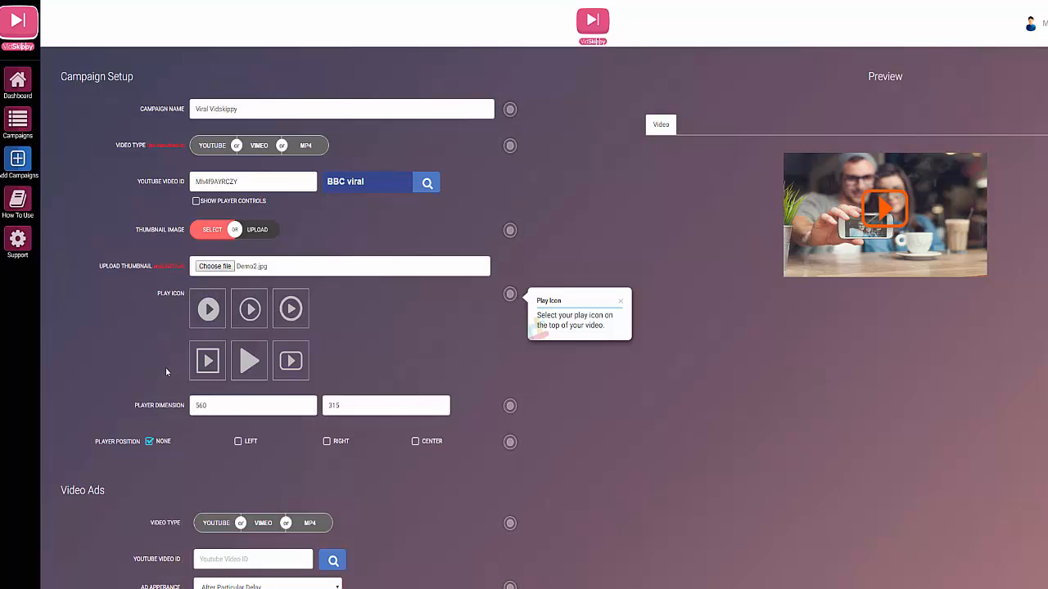
pyautogui.click(328, 441)
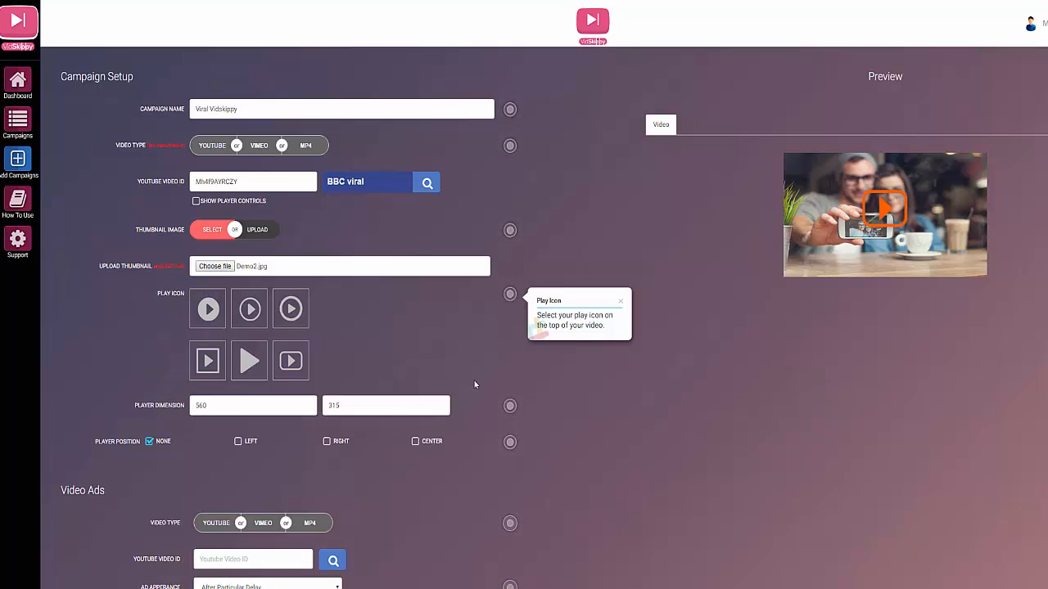
# - Set the video type to MP4 in the Video Ads section
pyautogui.scroll(-1, 109, 392)
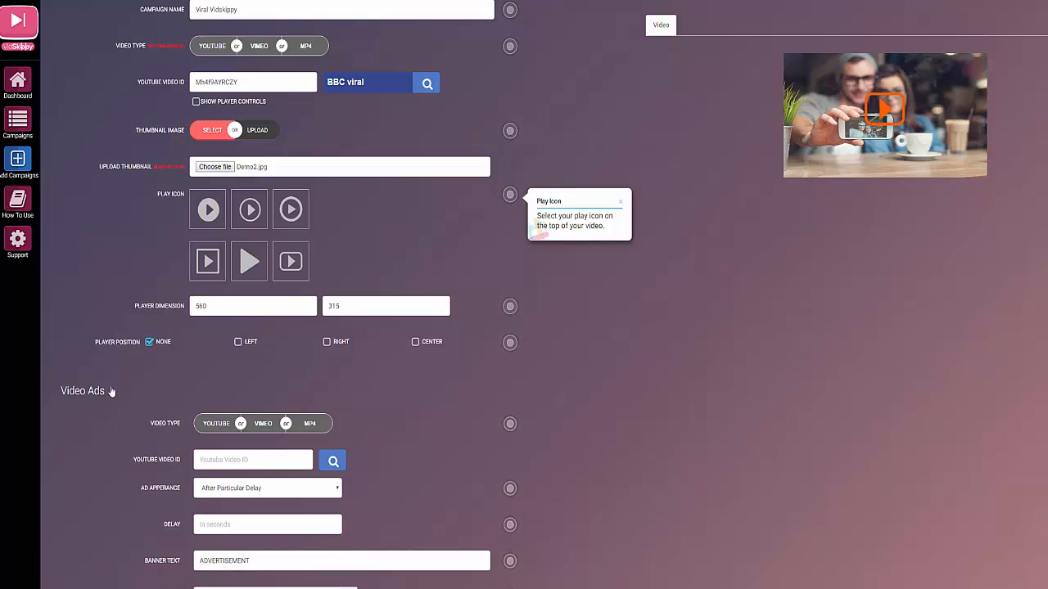
pyautogui.click(214, 425)
pyautogui.click(263, 424)
pyautogui.click(311, 425)
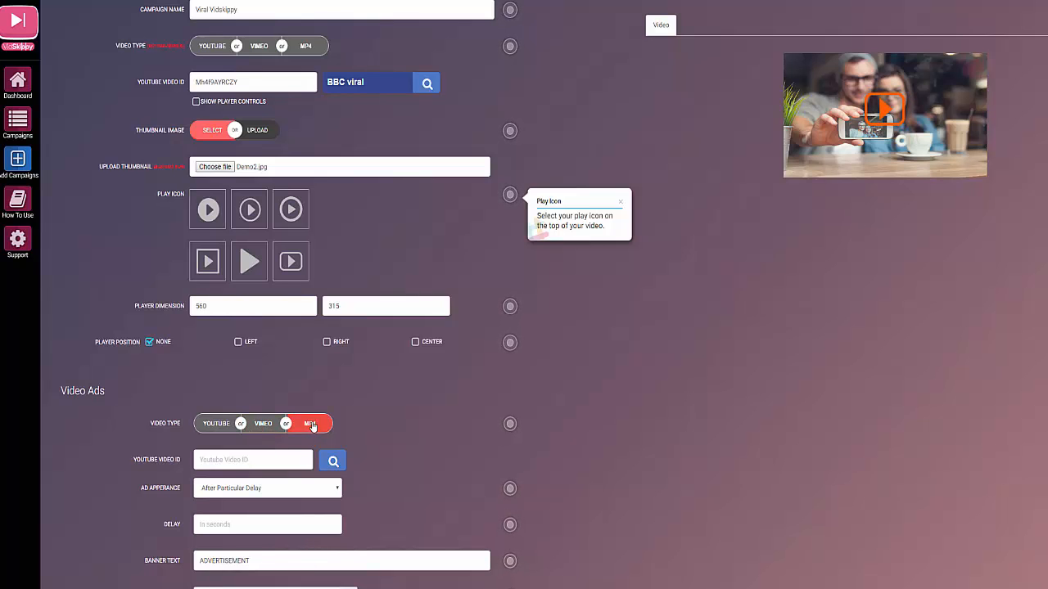
pyautogui.click(311, 424)
pyautogui.click(311, 424)
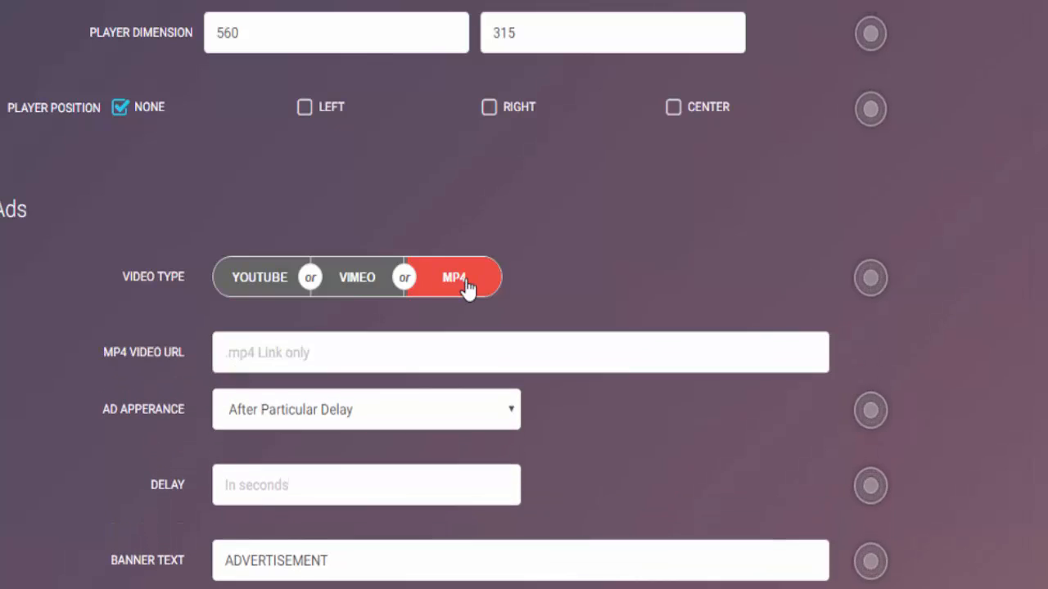
pyautogui.click(223, 353)
pyautogui.write('https://s3.amazonaws.com/vidskip/Video/3-B.mp4')
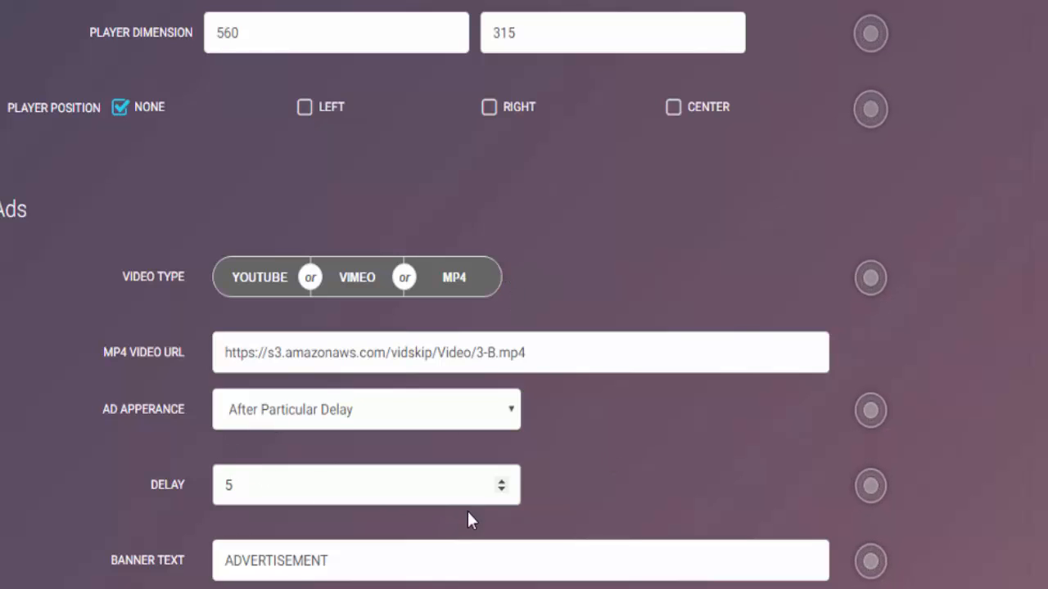
pyautogui.press('Tab')
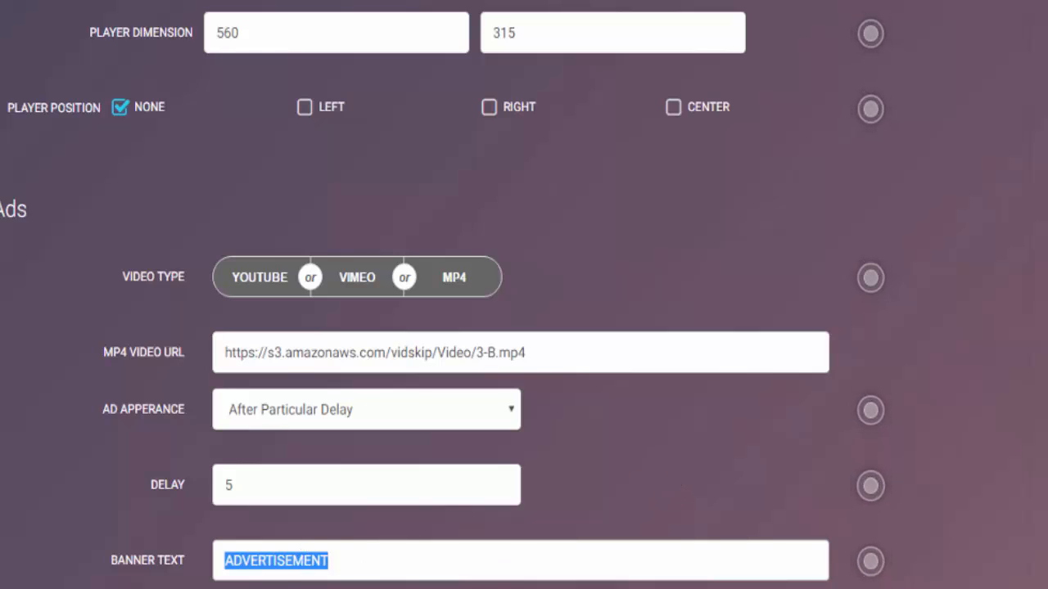
# - Check the help note for the ad's banner text and replace the text with "Viral Vidskippy"
pyautogui.click(870, 561)
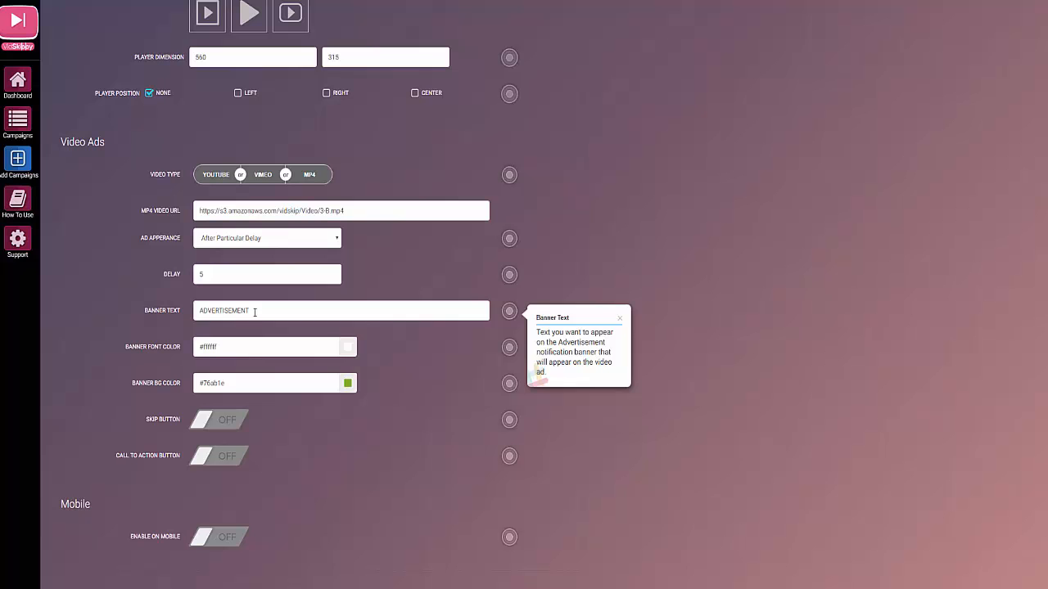
pyautogui.moveTo(250, 311); pyautogui.dragTo(199, 311)
pyautogui.write('Viral Vidskippy')
# - Enable the skip button for the video ad and set its delay to 9 seconds
pyautogui.scroll(-1, 200, 418)
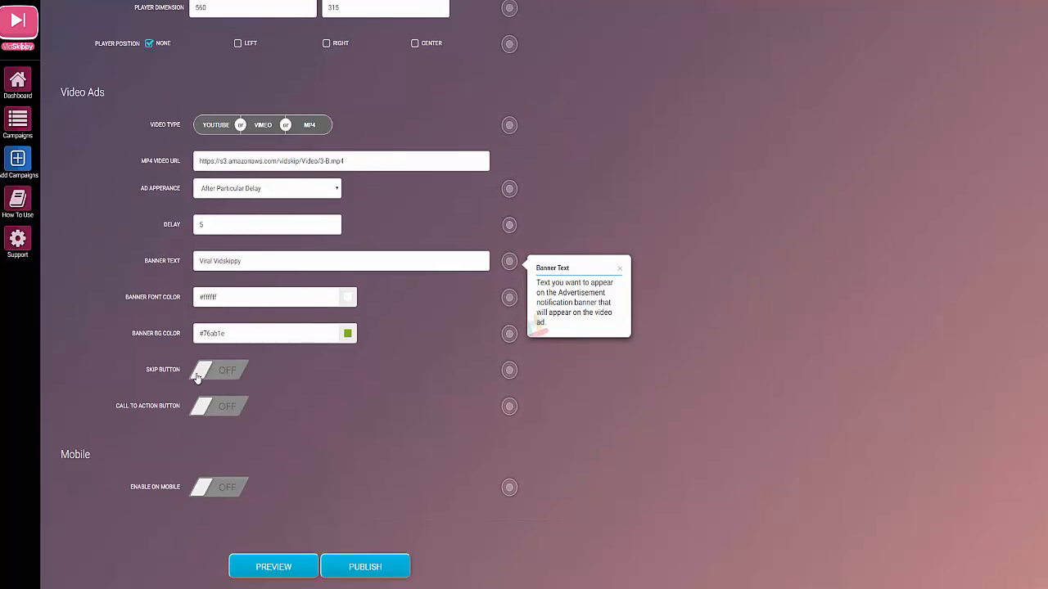
pyautogui.click(198, 378)
pyautogui.scroll(7, 429, 440)
pyautogui.scroll(-5, 418, 433)
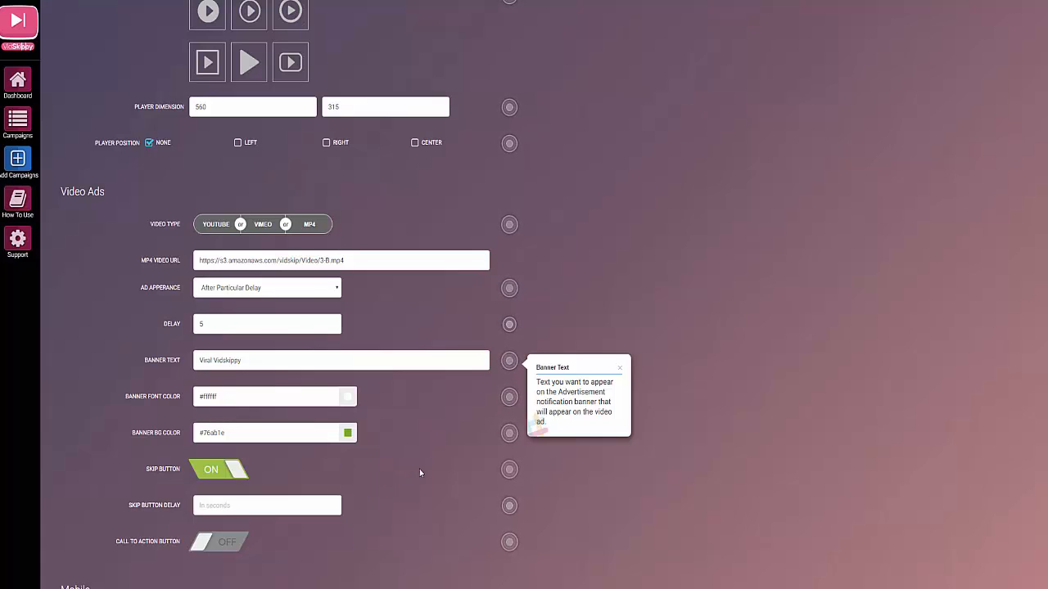
pyautogui.scroll(3, 419, 469)
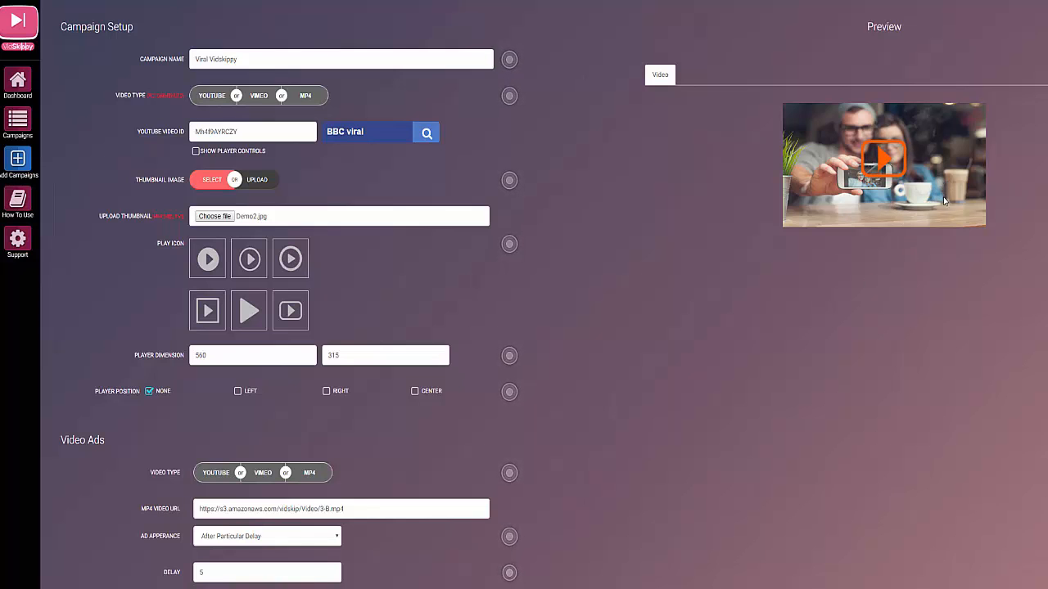
pyautogui.scroll(-5, 659, 361)
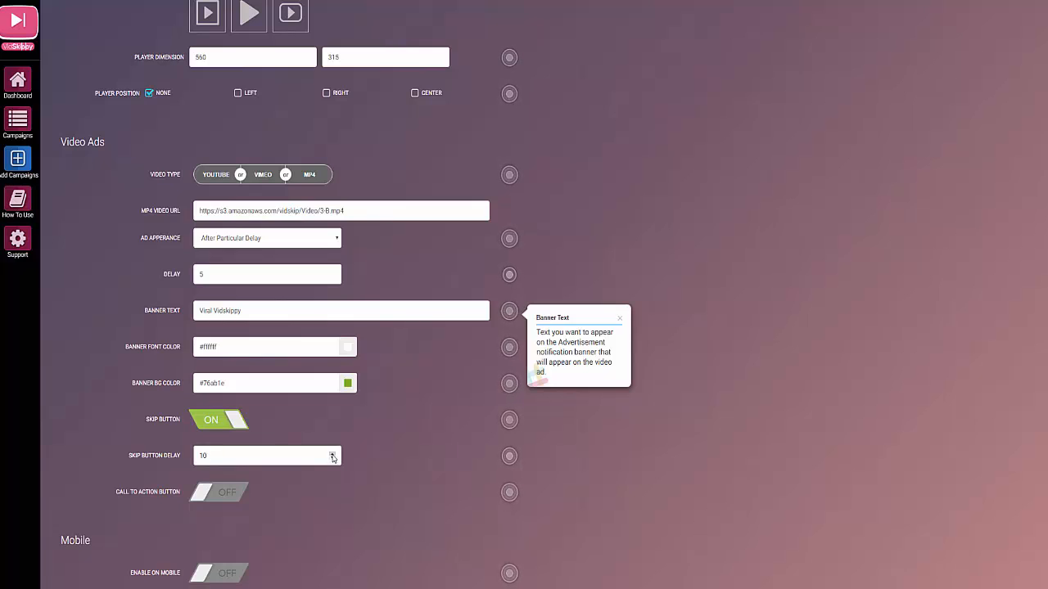
pyautogui.click(332, 459)
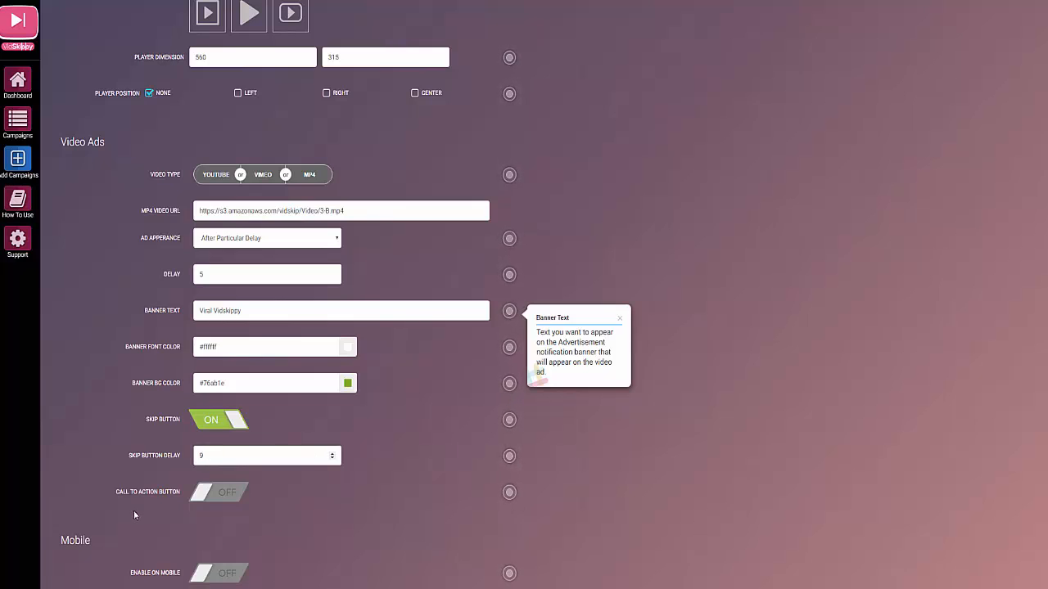
# - Enable the call to action button for the video ad
pyautogui.click(219, 492)
pyautogui.scroll(-1, 413, 501)
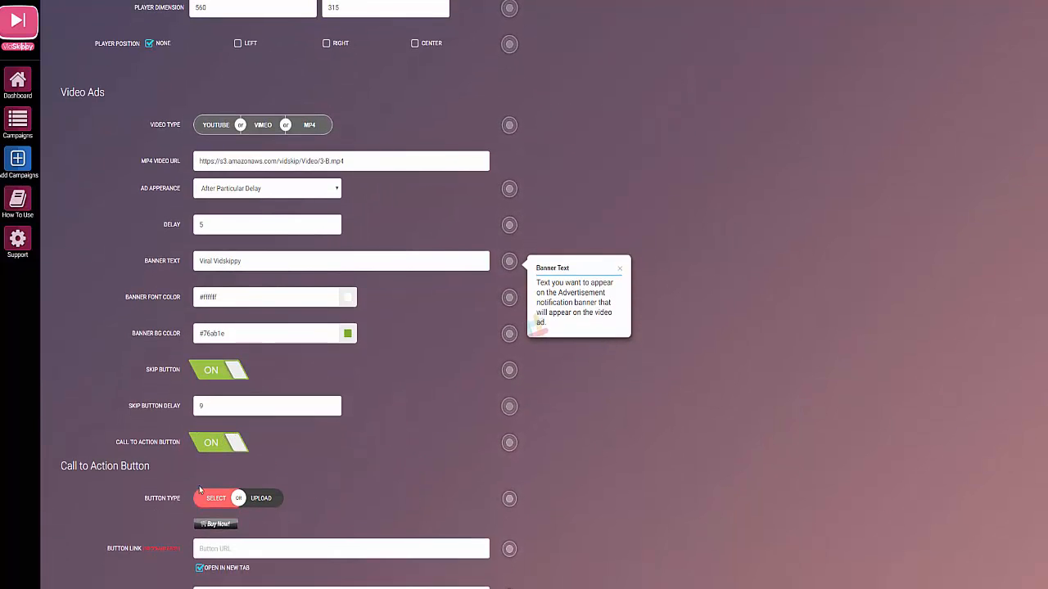
# - Look through the gallery of ready-made call to action buttons and close it without choosing one
pyautogui.scroll(-1, 360, 470)
pyautogui.scroll(-1, 358, 464)
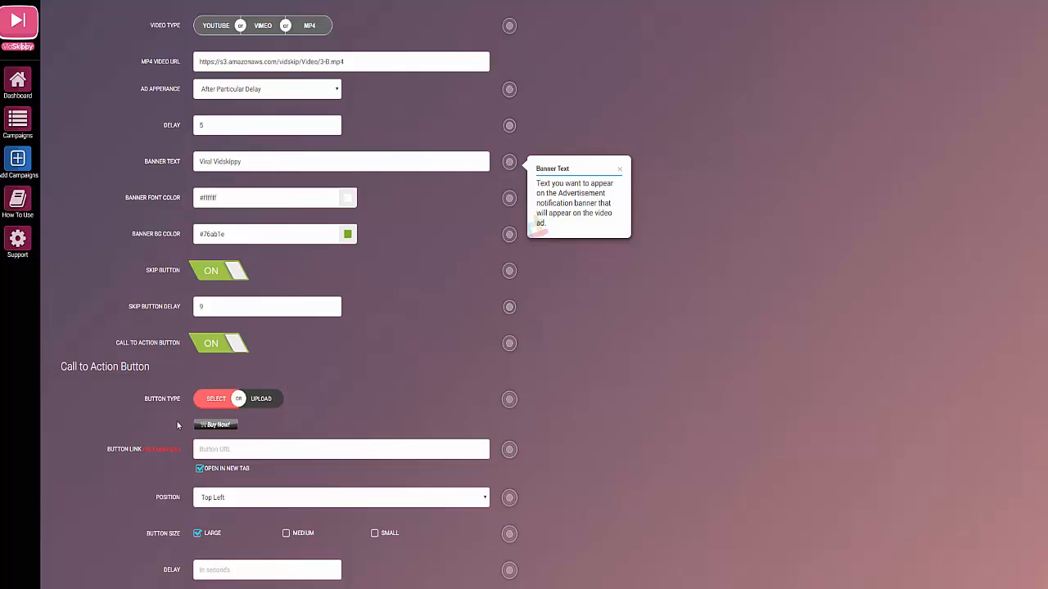
pyautogui.click(216, 400)
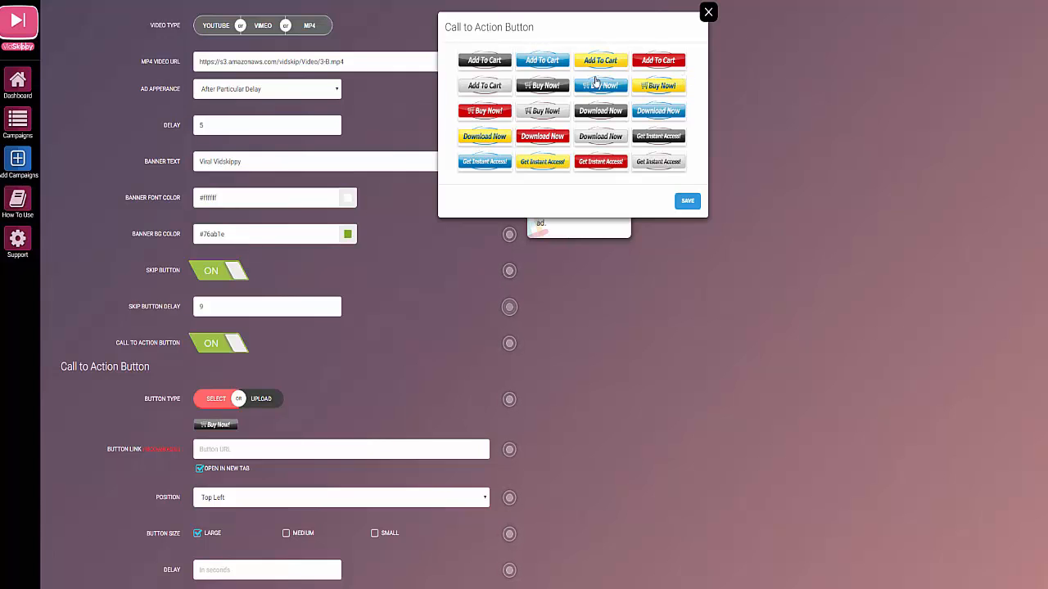
pyautogui.click(708, 12)
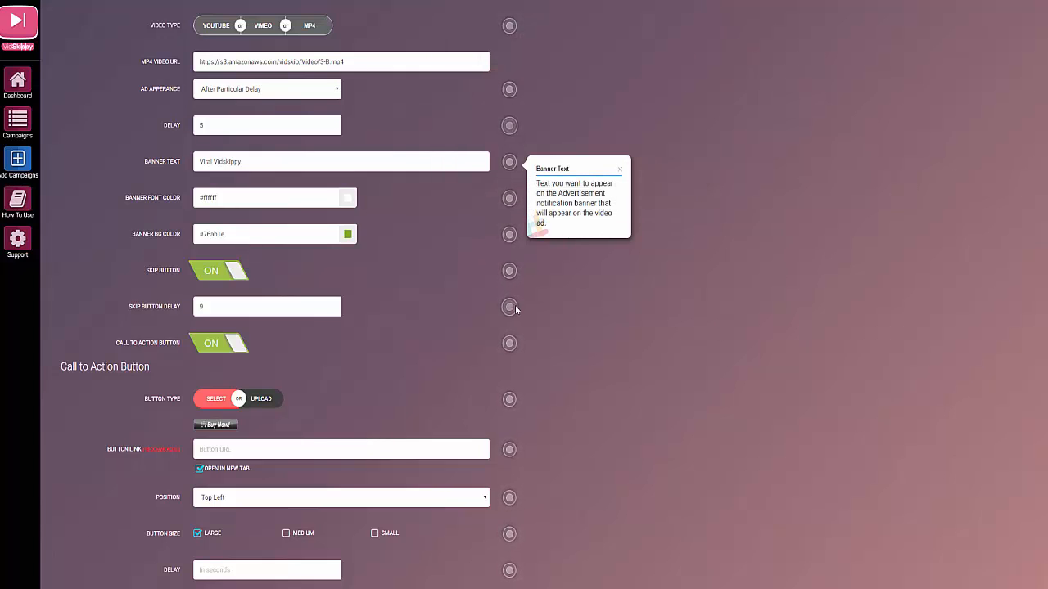
pyautogui.click(262, 398)
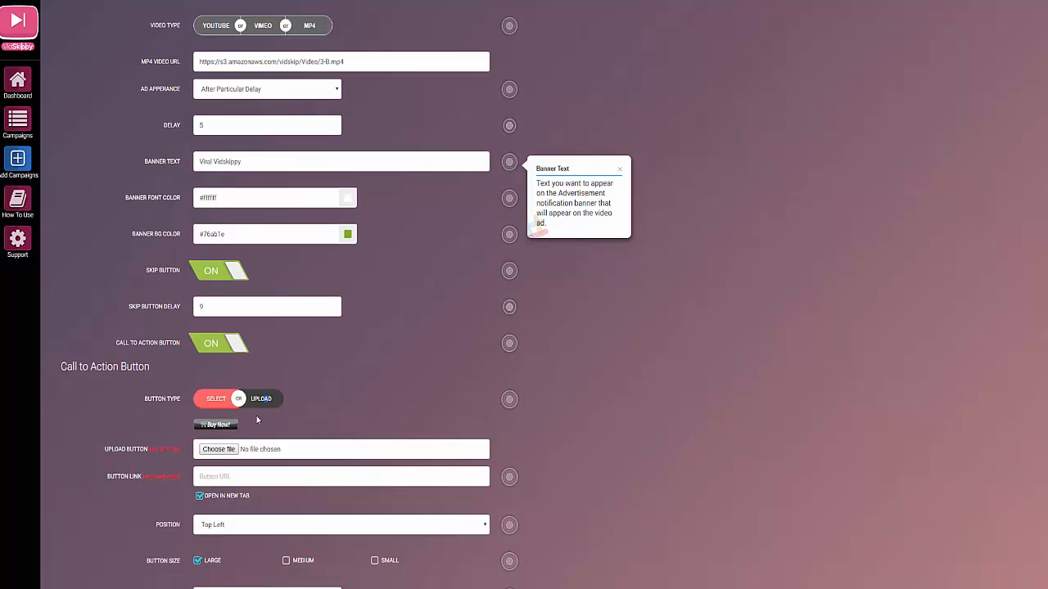
pyautogui.click(217, 449)
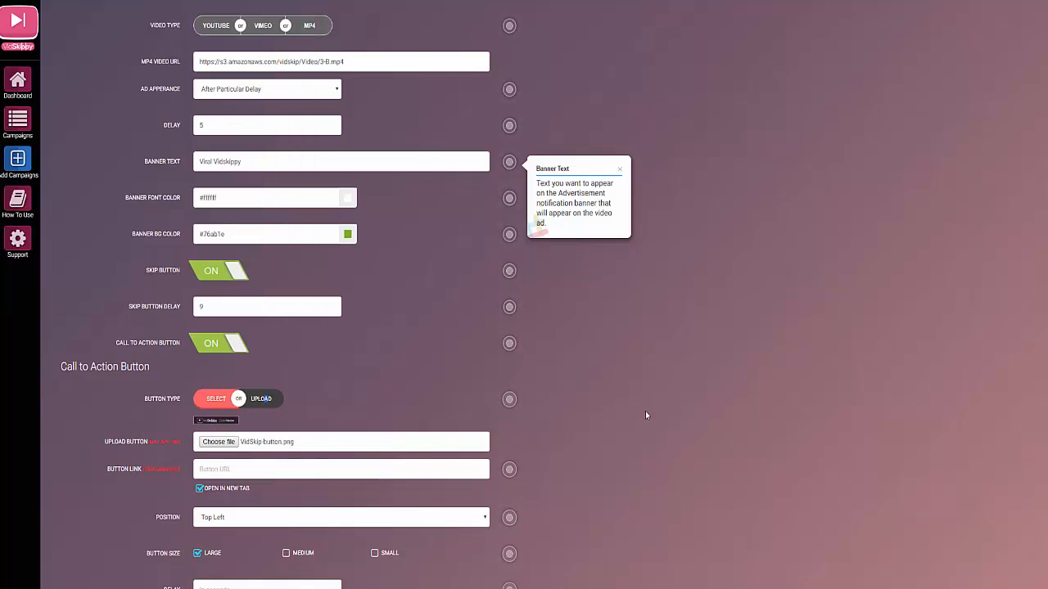
pyautogui.click(198, 470)
pyautogui.write('http://4-u.co/about-vidskippy/')
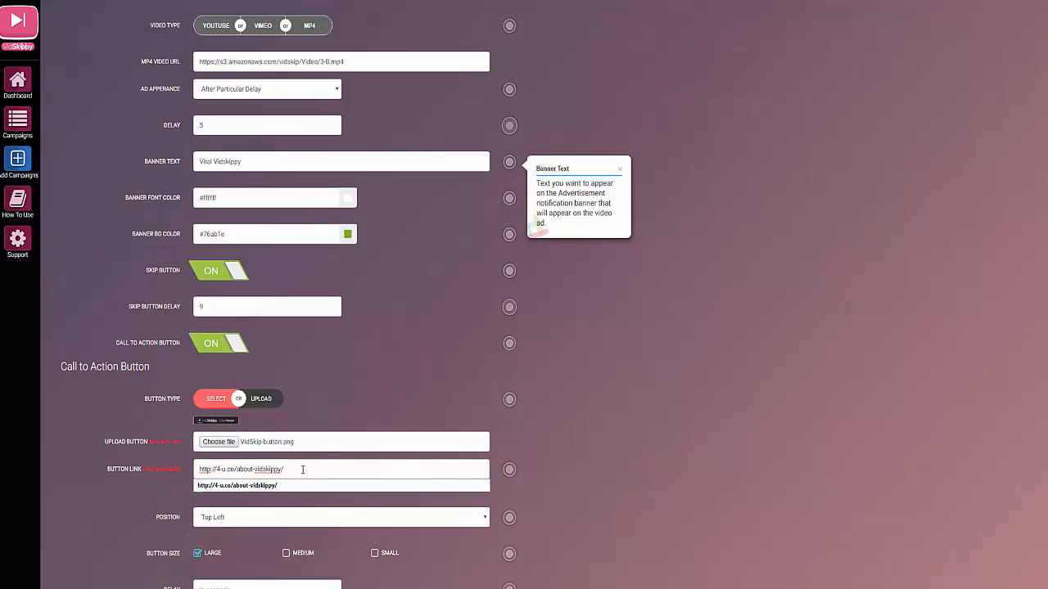
pyautogui.click(200, 488)
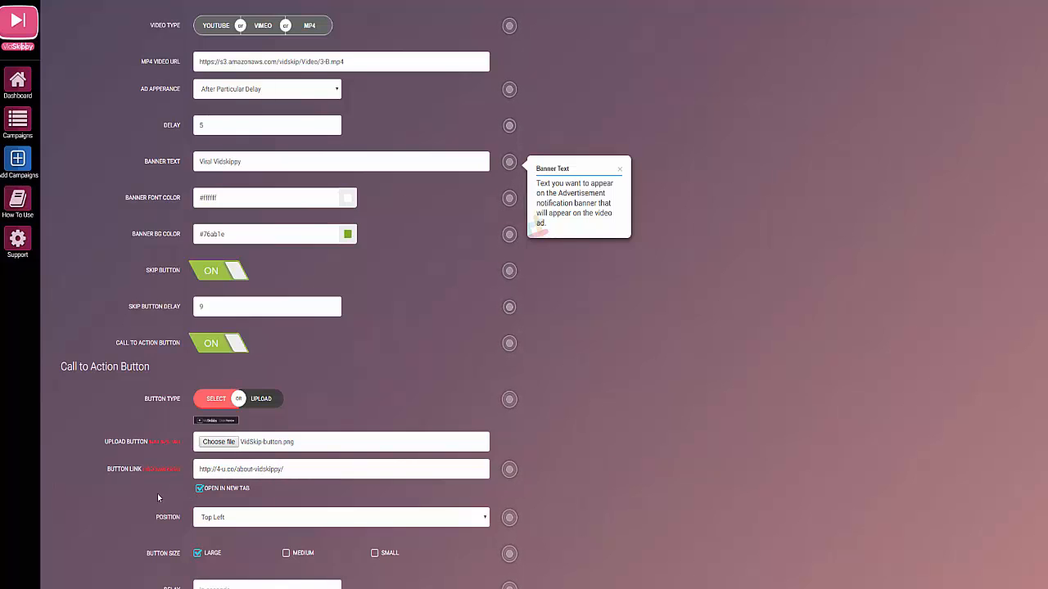
# - Place the call to action button at Middle Center and set its delay to 8 seconds
pyautogui.scroll(-1, 390, 421)
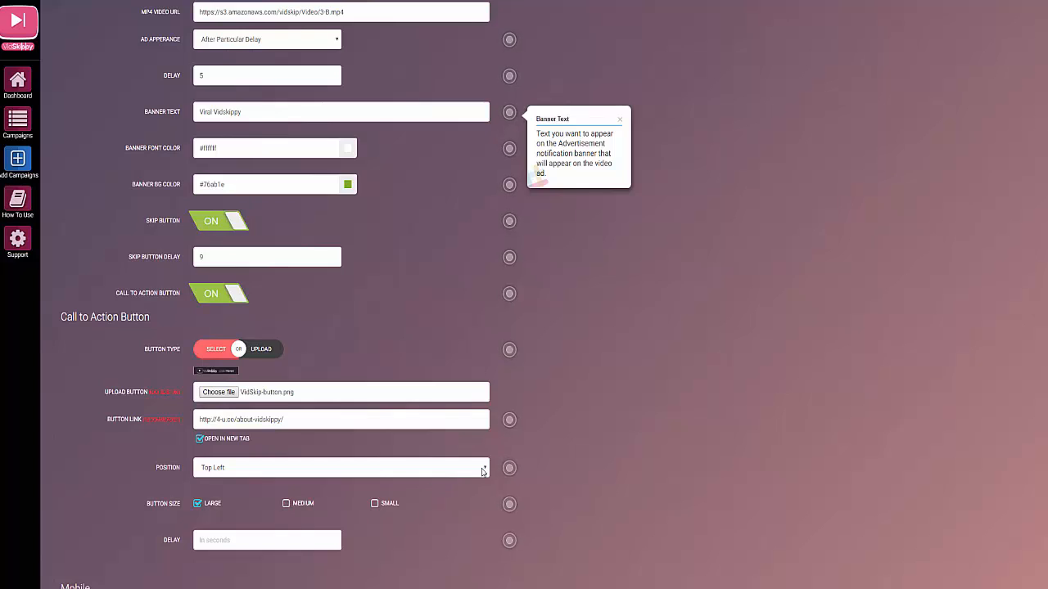
pyautogui.click(483, 470)
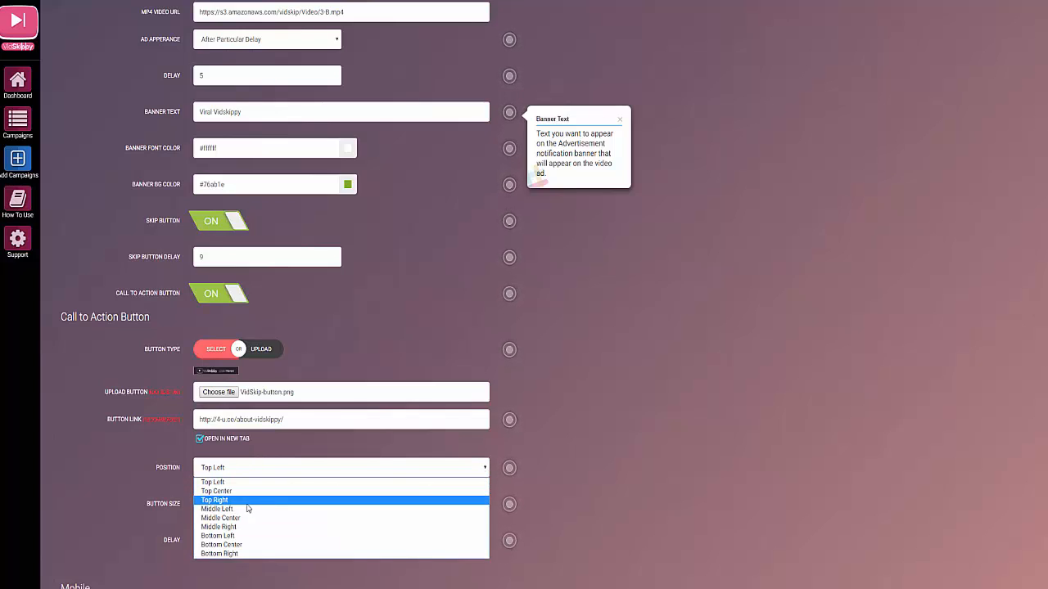
pyautogui.click(323, 518)
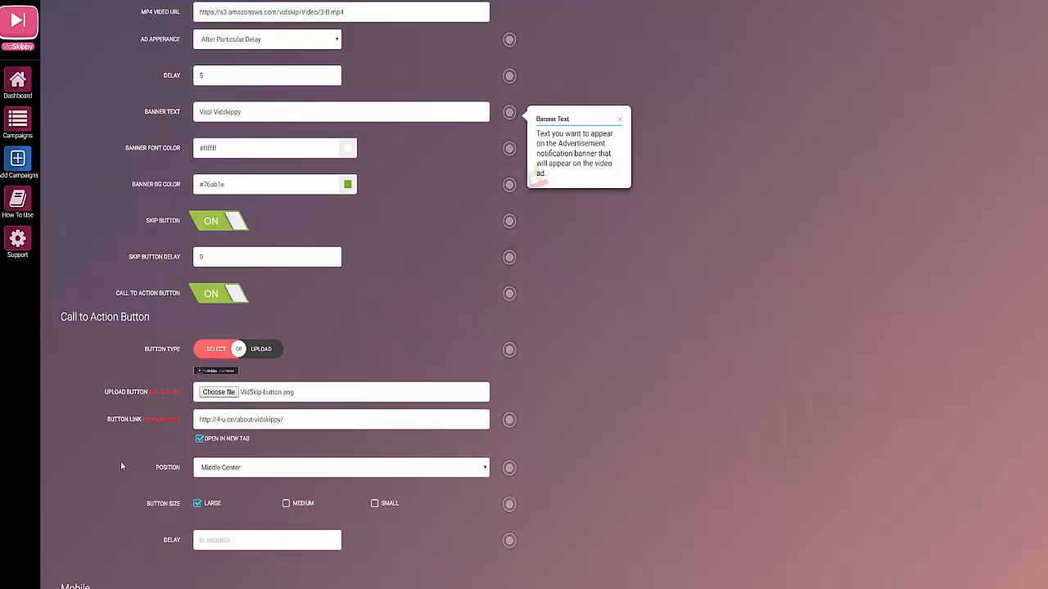
pyautogui.scroll(-1, 265, 502)
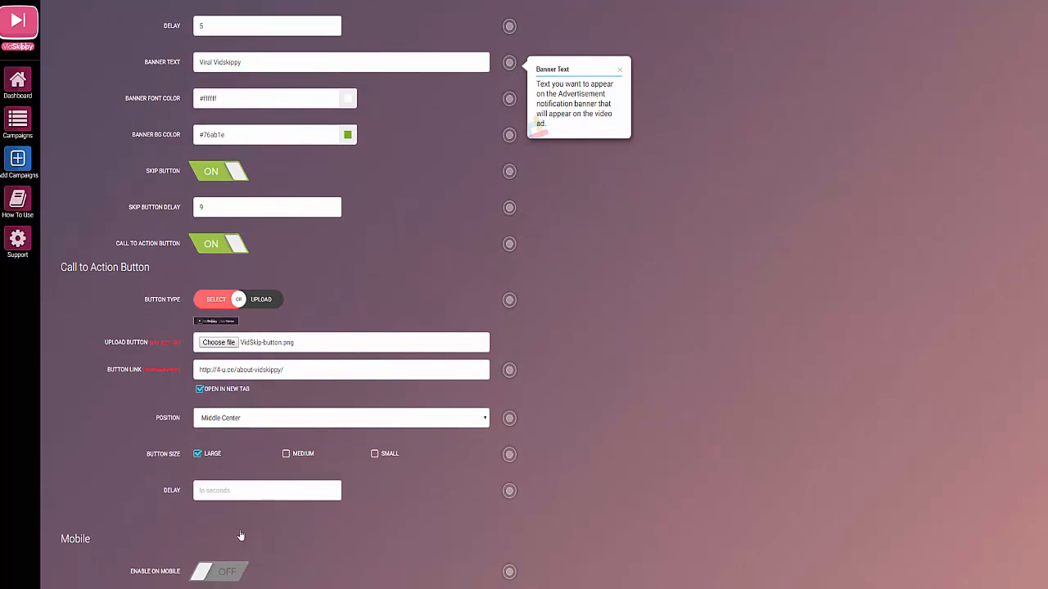
pyautogui.click(333, 489)
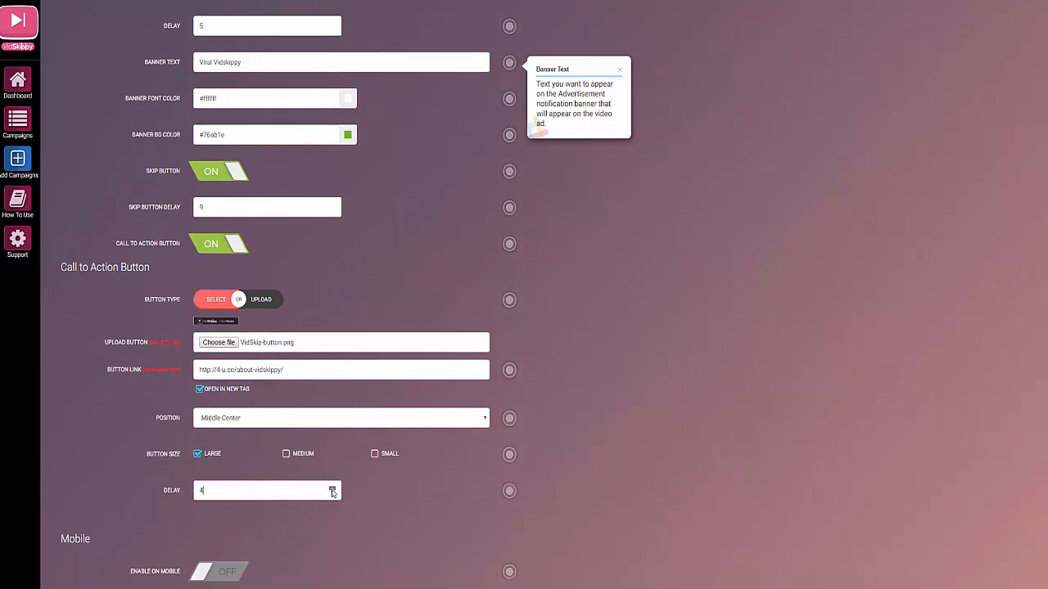
# - Enable the campaign on mobile and publish it
pyautogui.scroll(-2, 408, 497)
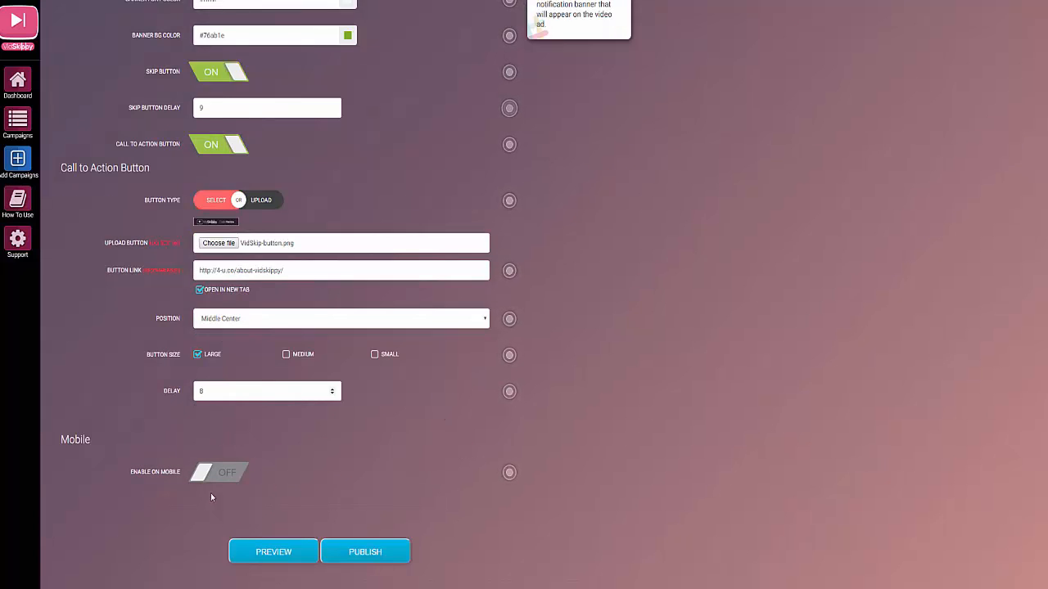
pyautogui.click(218, 472)
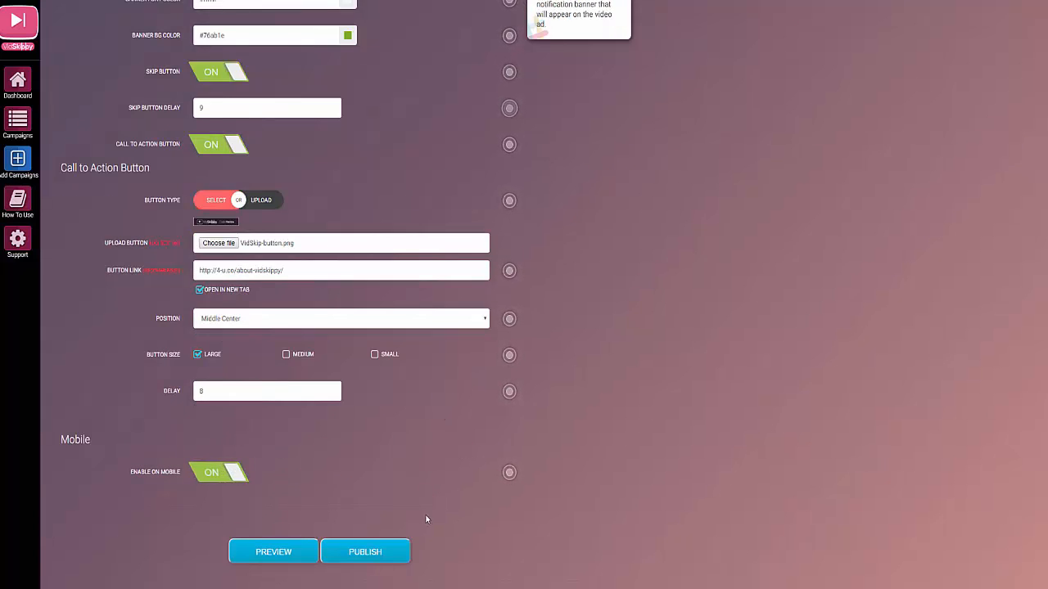
pyautogui.click(365, 555)
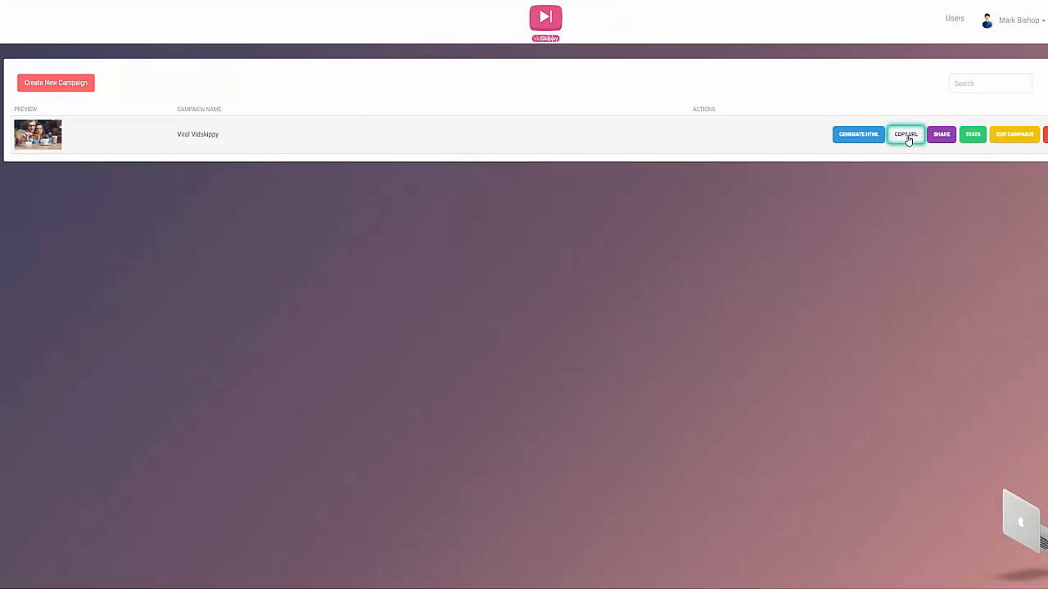
# - Copy the Viral Vidskippy campaign's URL, play it in a new browser tab and follow the ad's call to action button
pyautogui.click(907, 139)
pyautogui.hotkey('ctrl', 't')
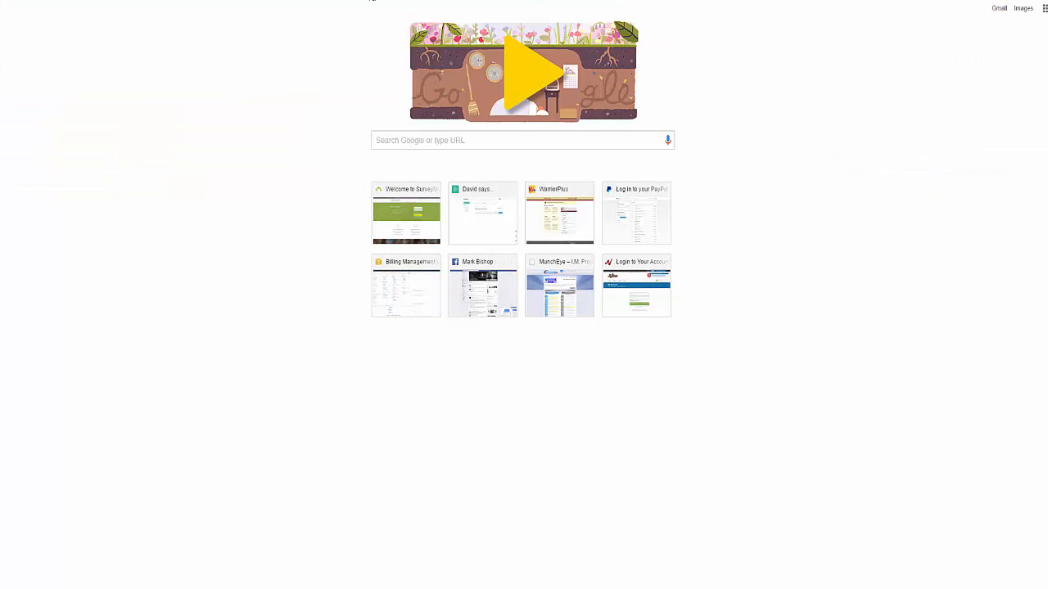
pyautogui.click(399, 35)
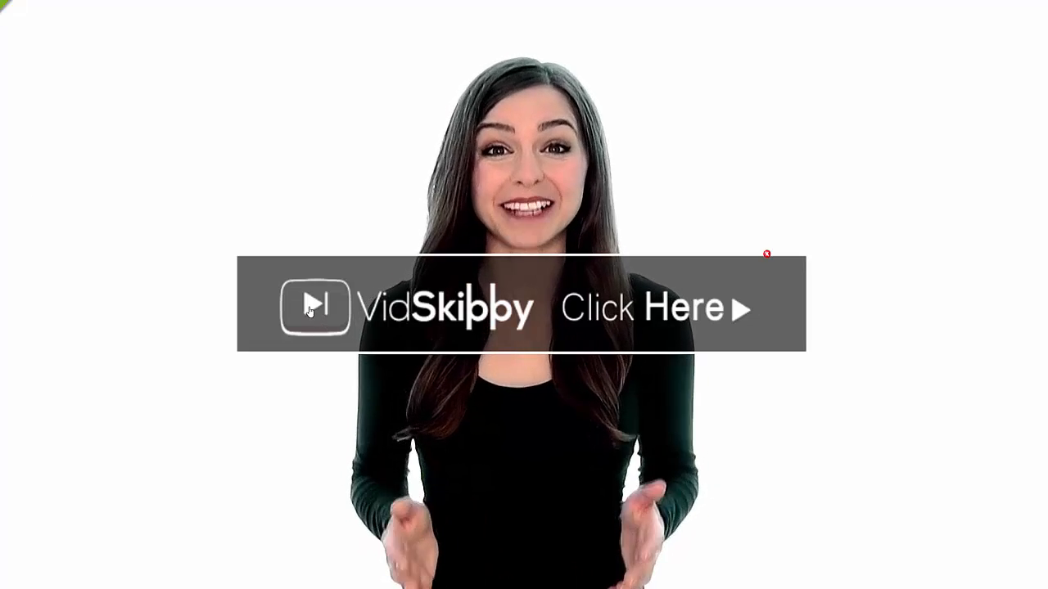
pyautogui.click(309, 311)
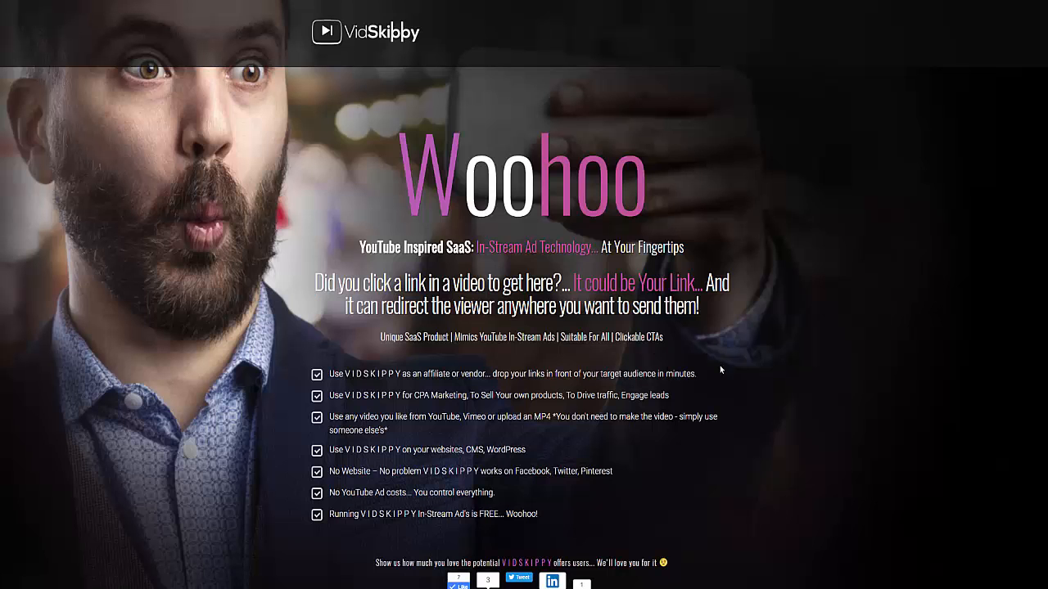